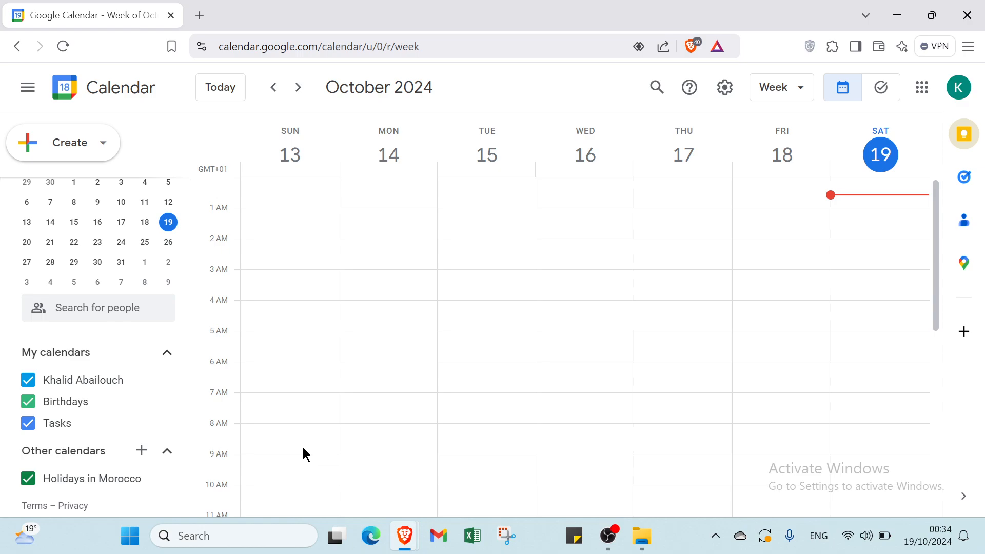
Look over the week's hours and the item types that can be created in the calendar
{"action": "scroll", "coordinate": [416, 417], "scroll_direction": "down", "scroll_amount": 3}
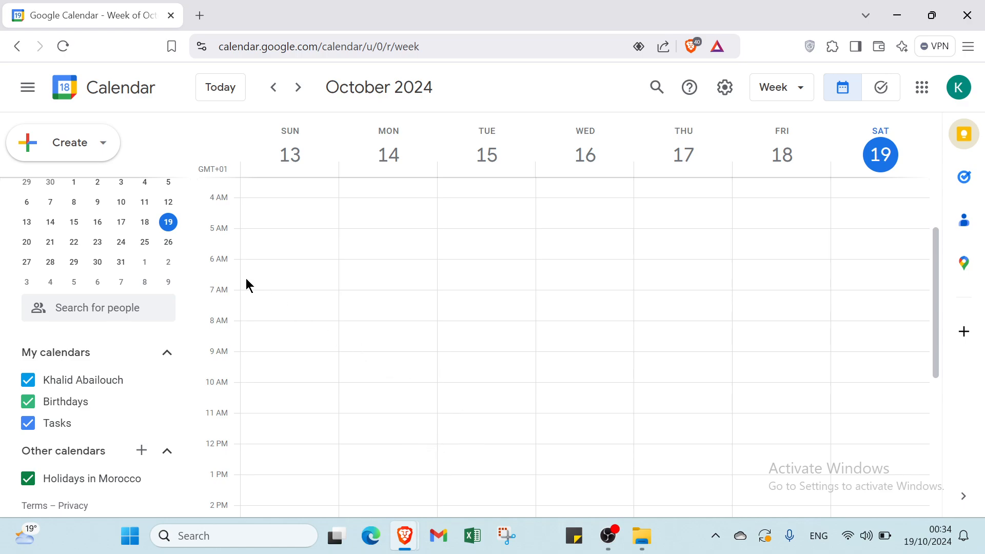
{"action": "left_click", "coordinate": [98, 140]}
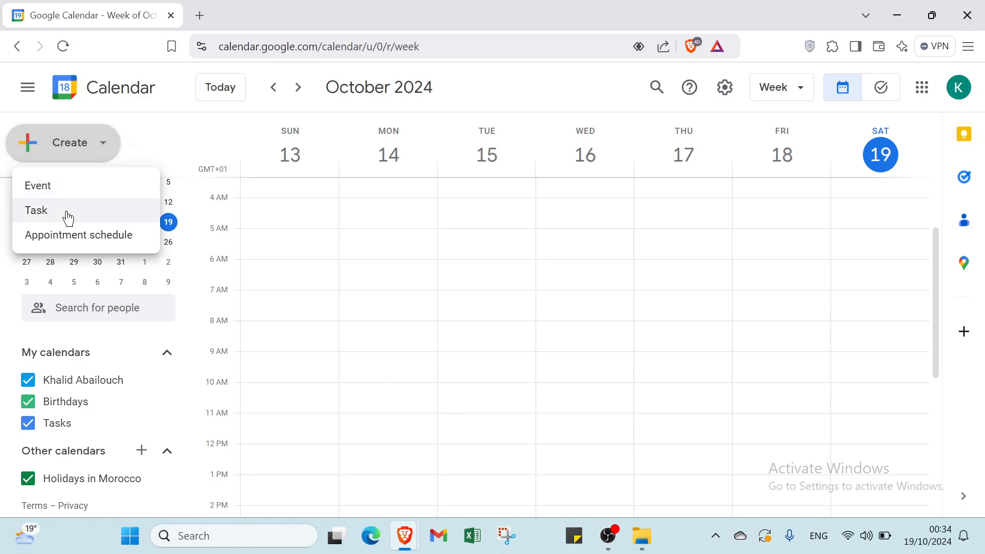
{"action": "left_click", "coordinate": [148, 156]}
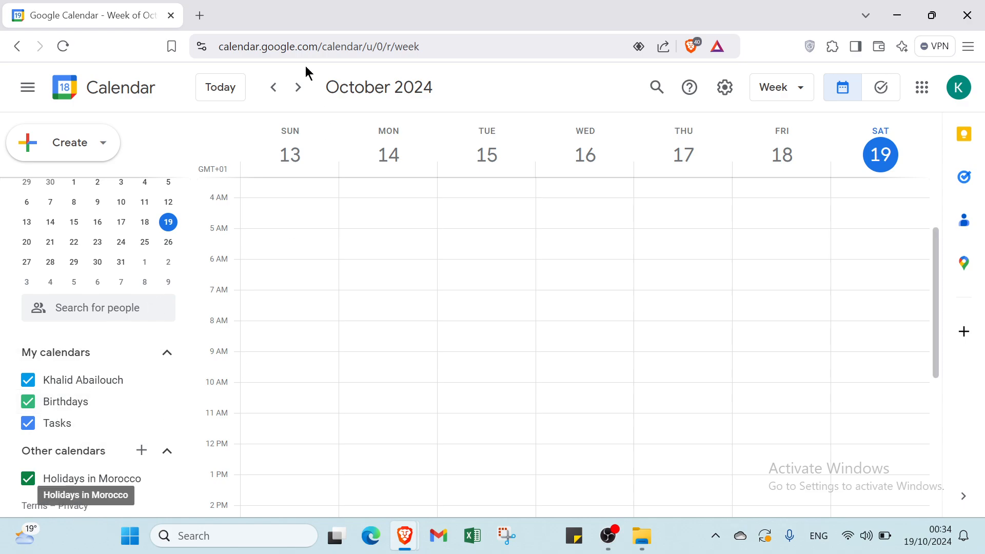
Collapse the calendar's main sidebar and expand it again
{"action": "left_click", "coordinate": [28, 88]}
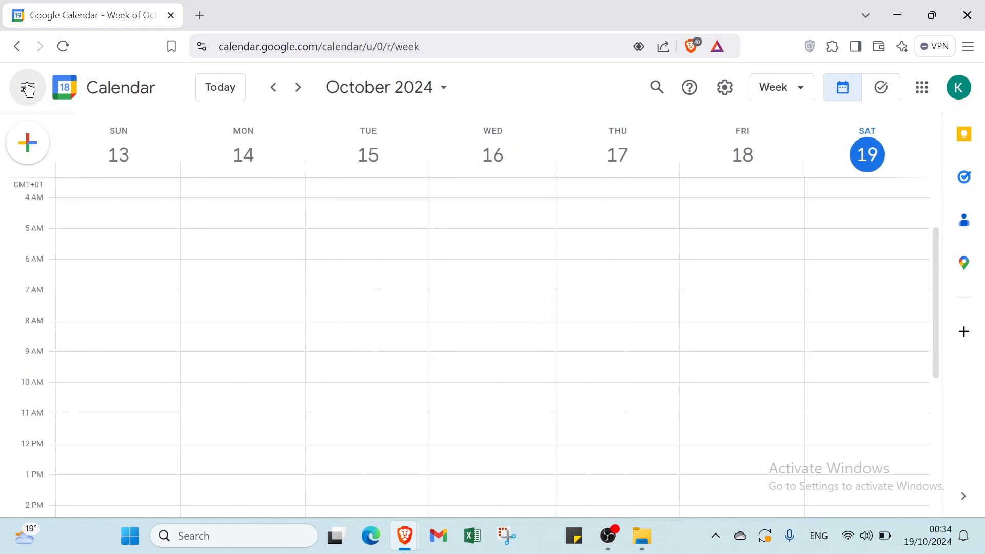
{"action": "left_click", "coordinate": [28, 88]}
Go to today's date, view the following week and return to the current week
{"action": "left_click", "coordinate": [225, 92]}
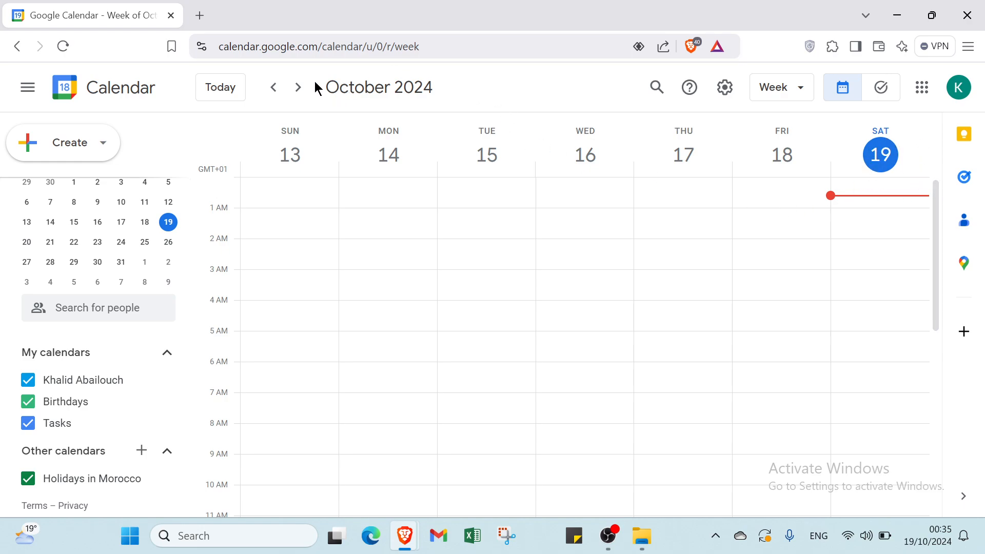
{"action": "left_click", "coordinate": [297, 88]}
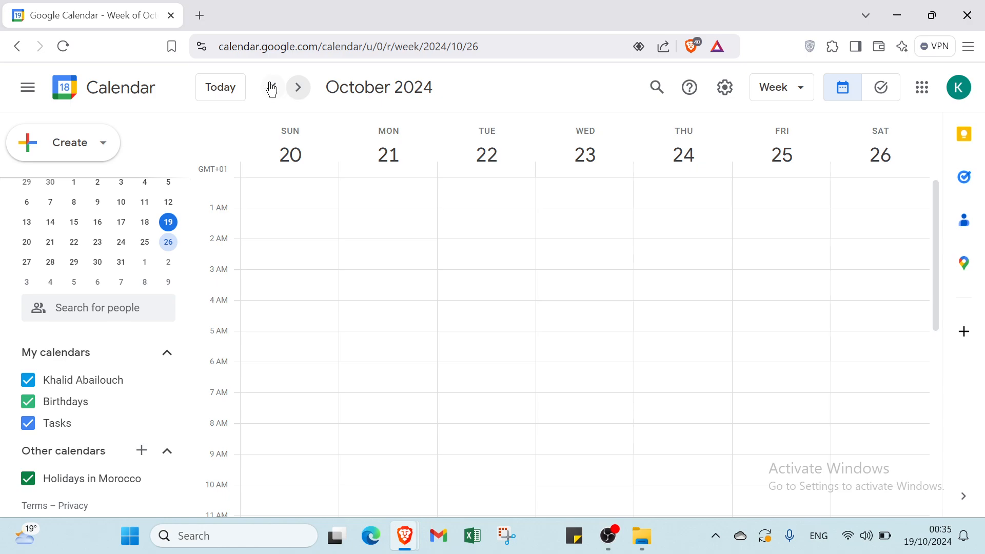
{"action": "left_click", "coordinate": [272, 88]}
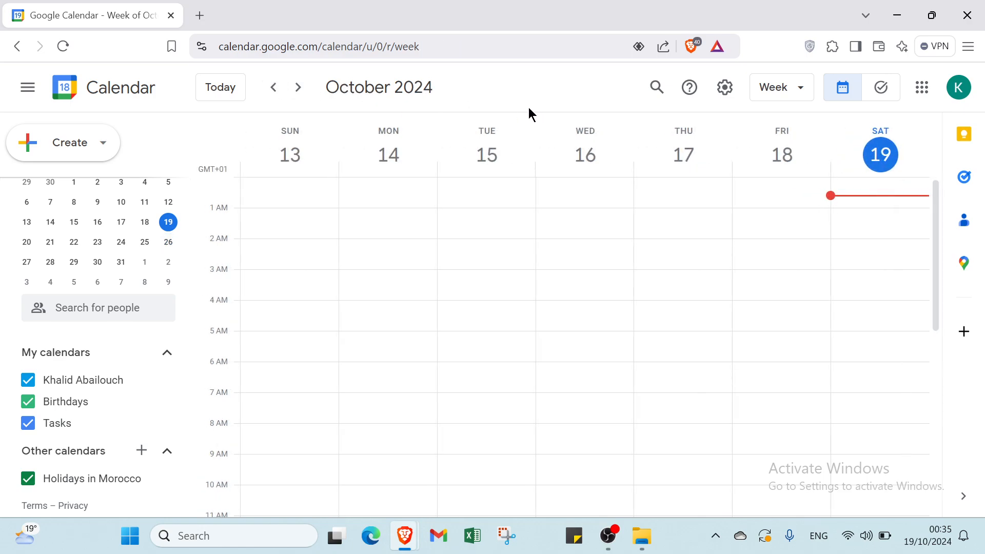
Examine the advanced event search options, including the choice of calendars to search in, and close the search
{"action": "left_click", "coordinate": [655, 92]}
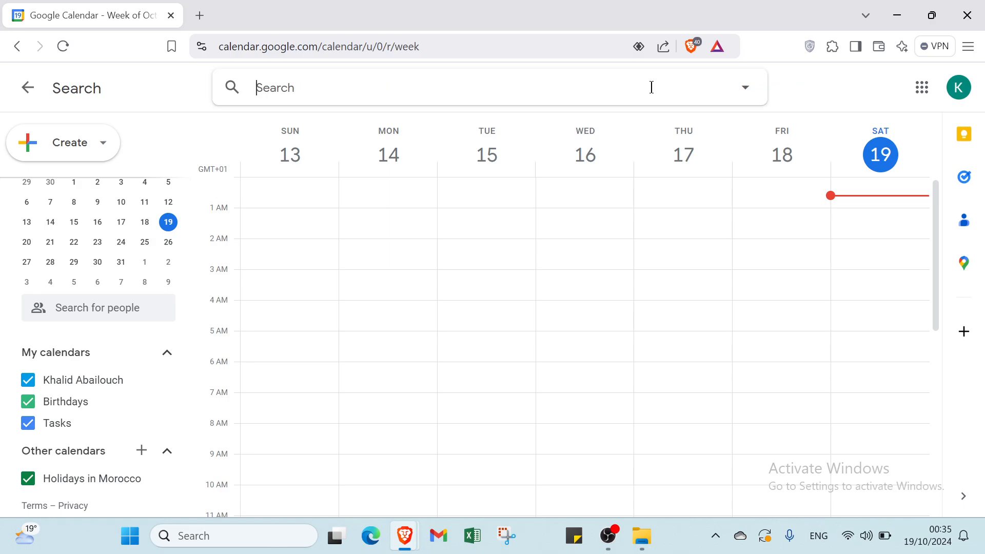
{"action": "left_click", "coordinate": [745, 87]}
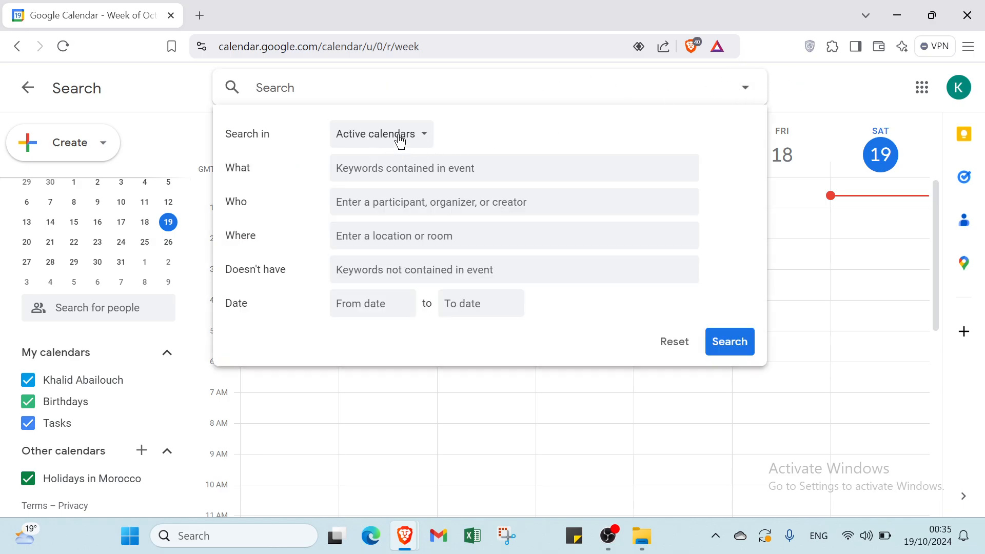
{"action": "left_click", "coordinate": [400, 139]}
{"action": "left_click", "coordinate": [401, 139]}
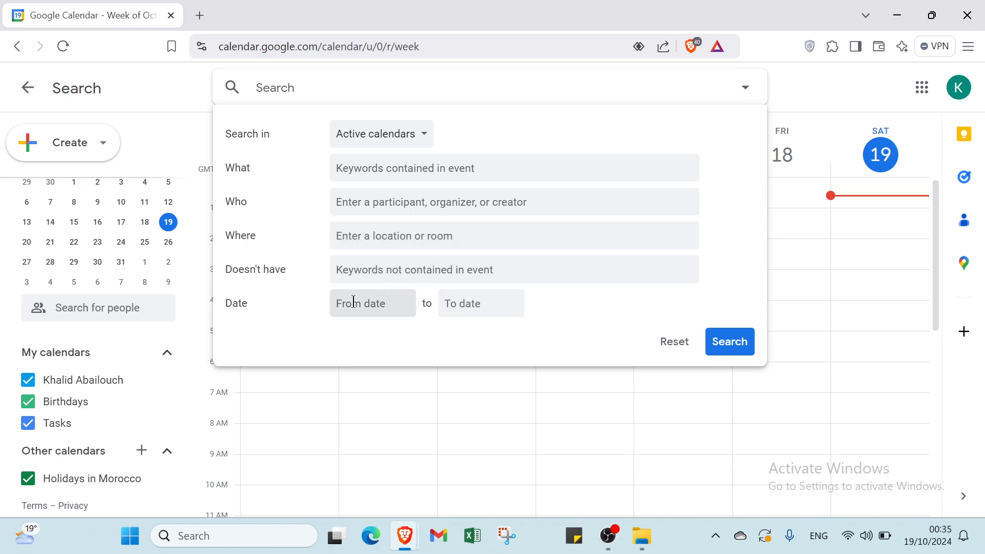
{"action": "left_click", "coordinate": [779, 93]}
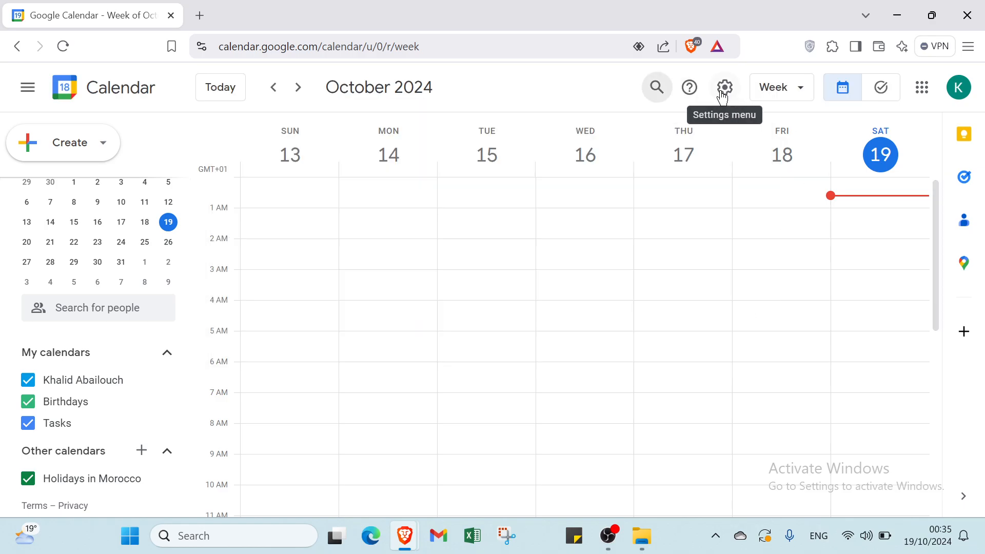
Look through the available calendar view modes and the list of other Google apps
{"action": "left_click", "coordinate": [763, 92]}
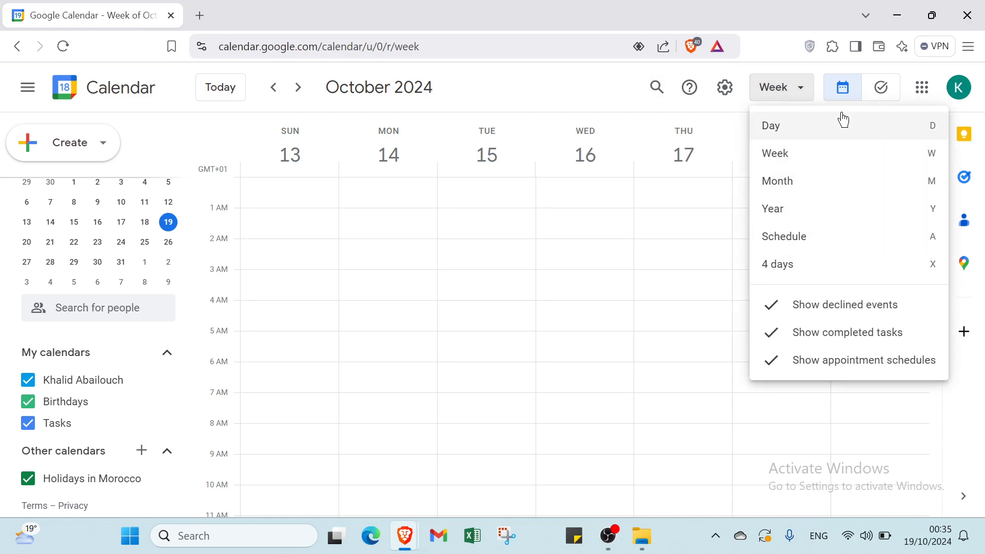
{"action": "left_click", "coordinate": [810, 95]}
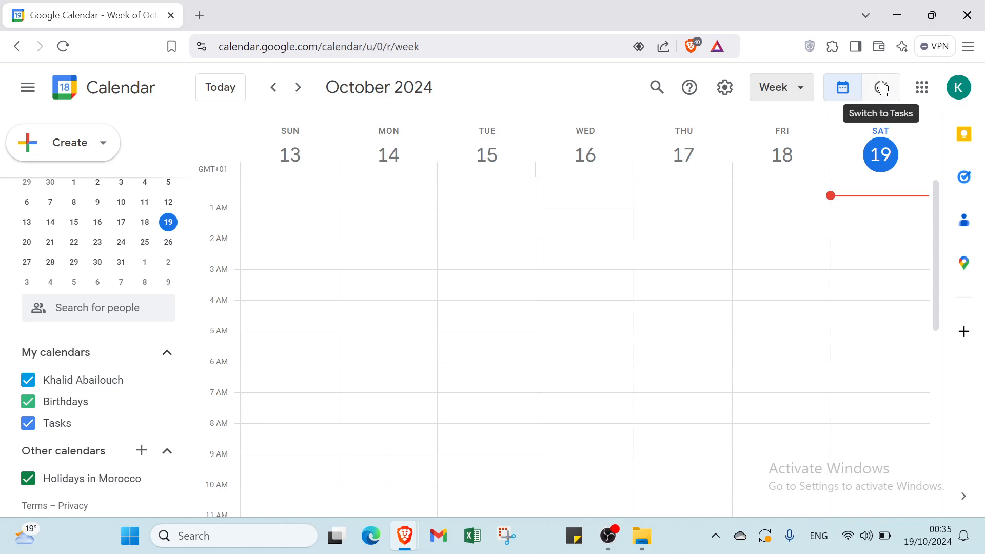
{"action": "left_click", "coordinate": [925, 88]}
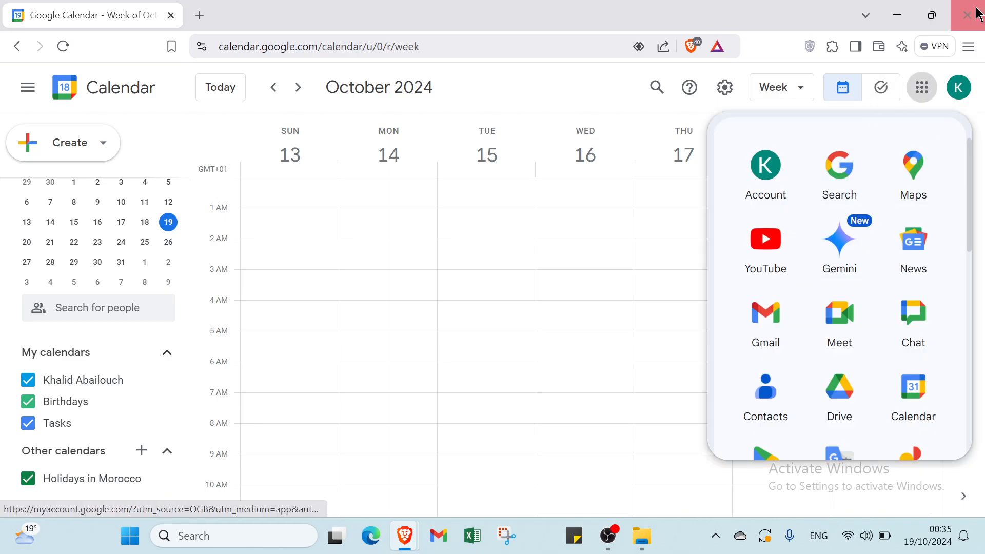
{"action": "left_click", "coordinate": [919, 104]}
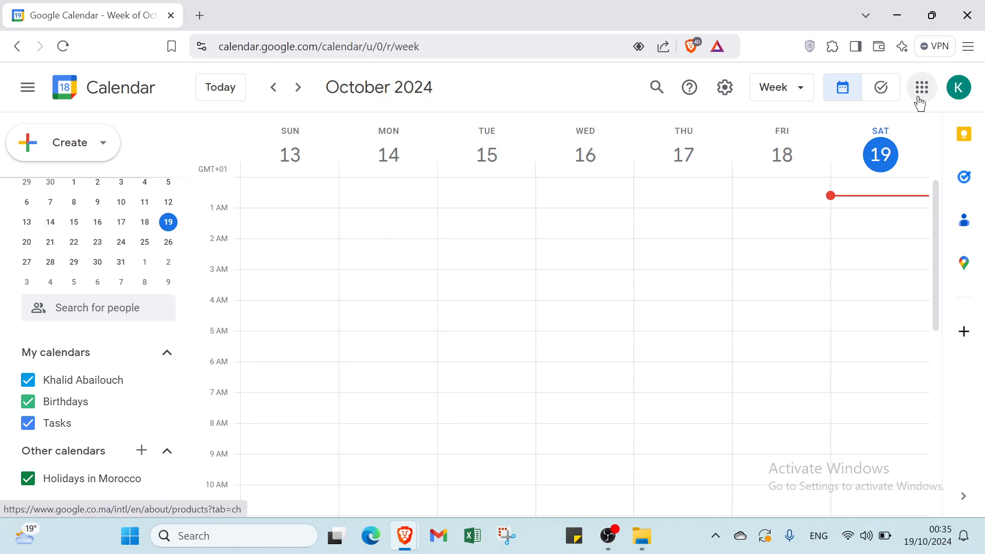
{"action": "left_click", "coordinate": [920, 104]}
{"action": "left_click", "coordinate": [920, 104]}
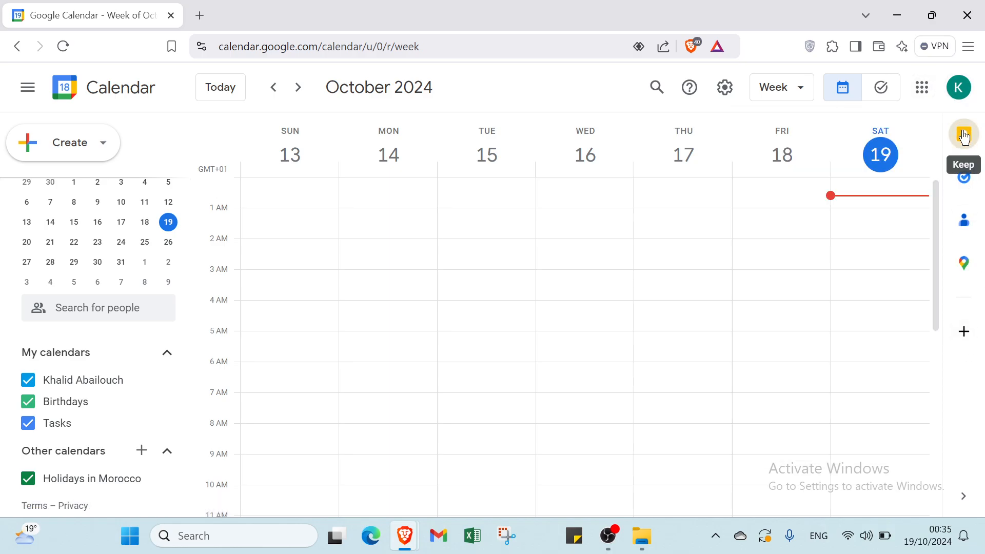
Open Keep notes beside the calendar, look at its note form and search, and close it
{"action": "left_click", "coordinate": [964, 135]}
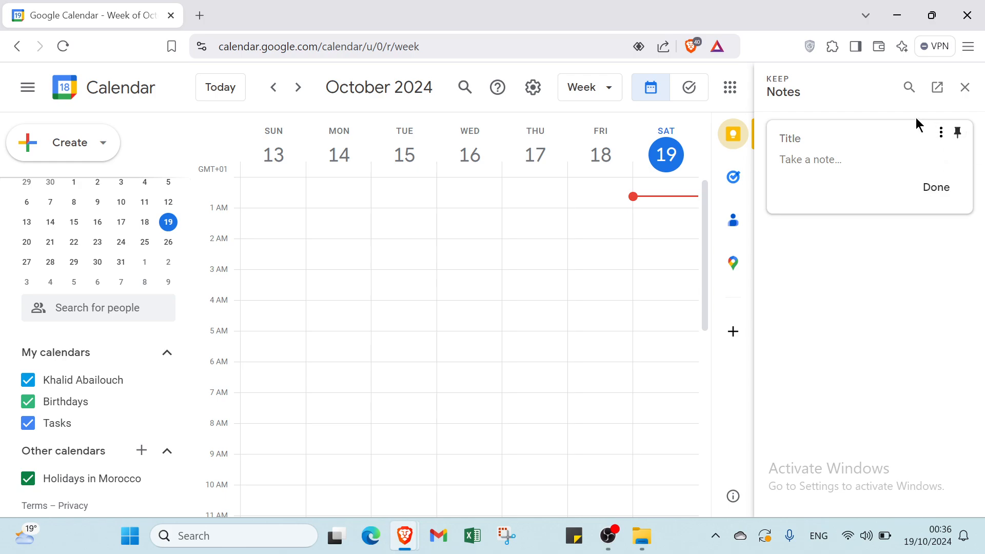
{"action": "left_click", "coordinate": [909, 87]}
{"action": "left_click", "coordinate": [965, 92]}
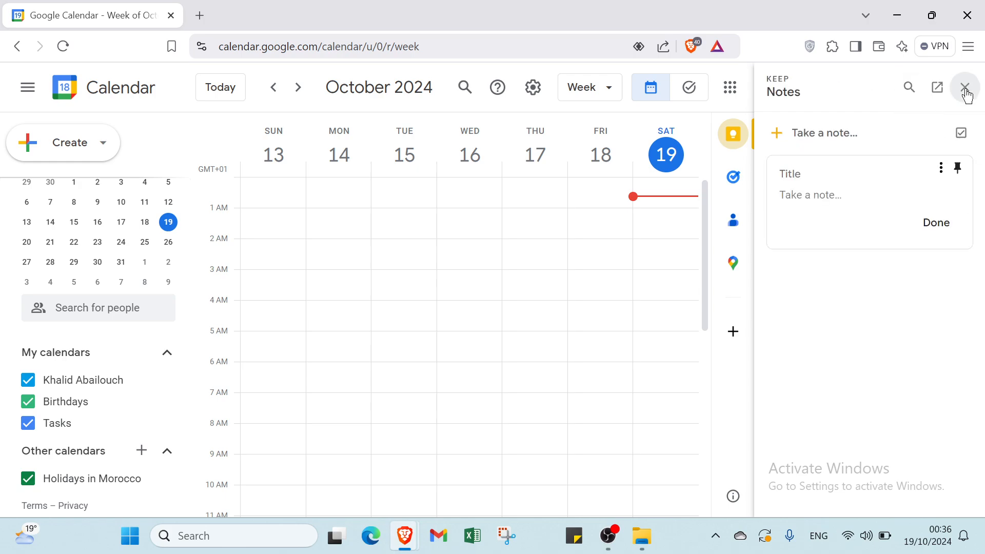
{"action": "left_click", "coordinate": [967, 96]}
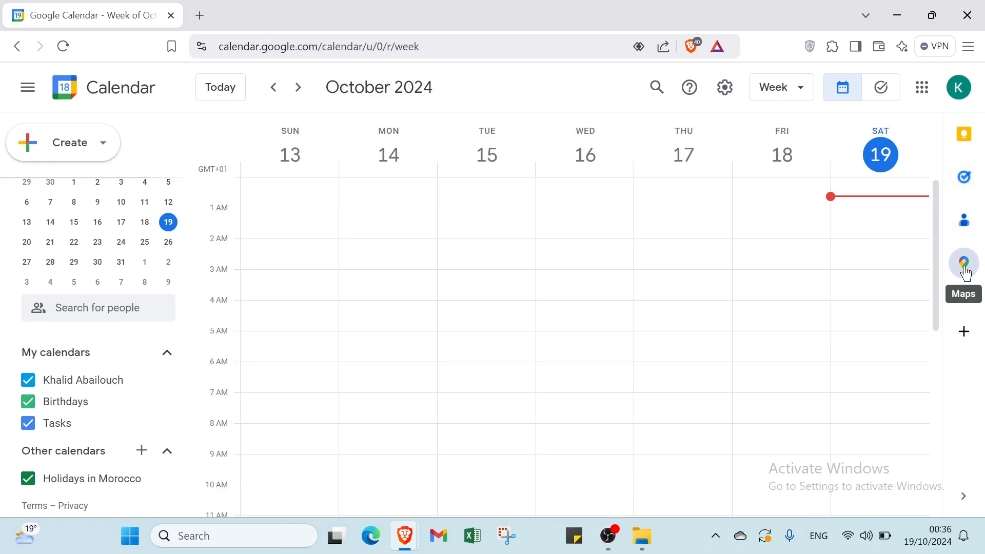
View the Google Workspace Marketplace apps that work with Calendar, and look over the mini calendar and calendar lists
{"action": "left_click", "coordinate": [963, 331]}
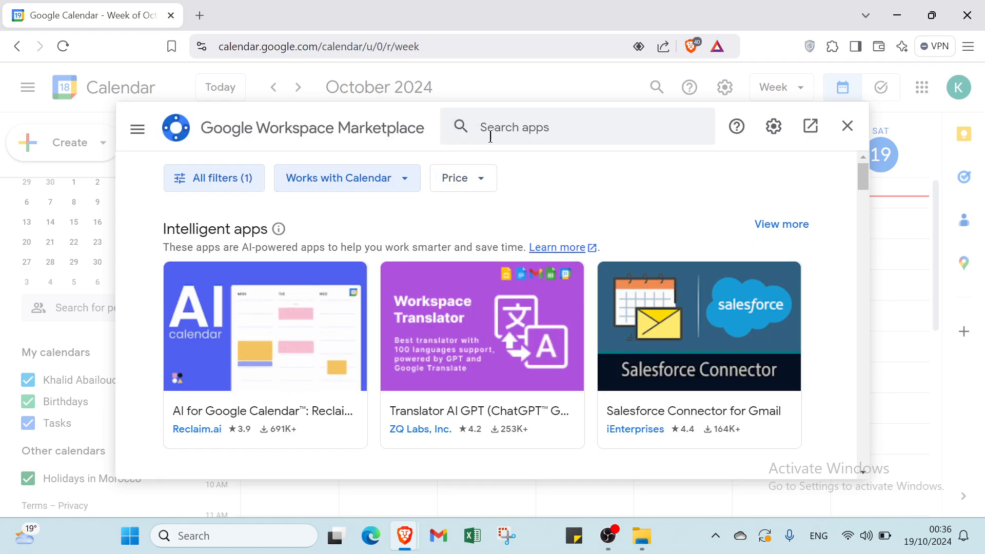
{"action": "left_click", "coordinate": [847, 125]}
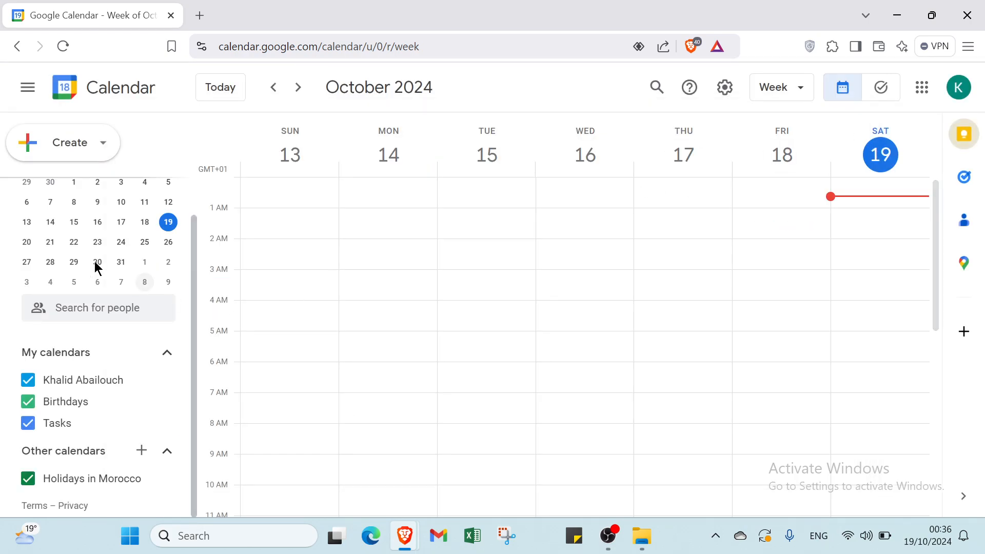
{"action": "scroll", "coordinate": [145, 294], "scroll_direction": "up", "scroll_amount": 1}
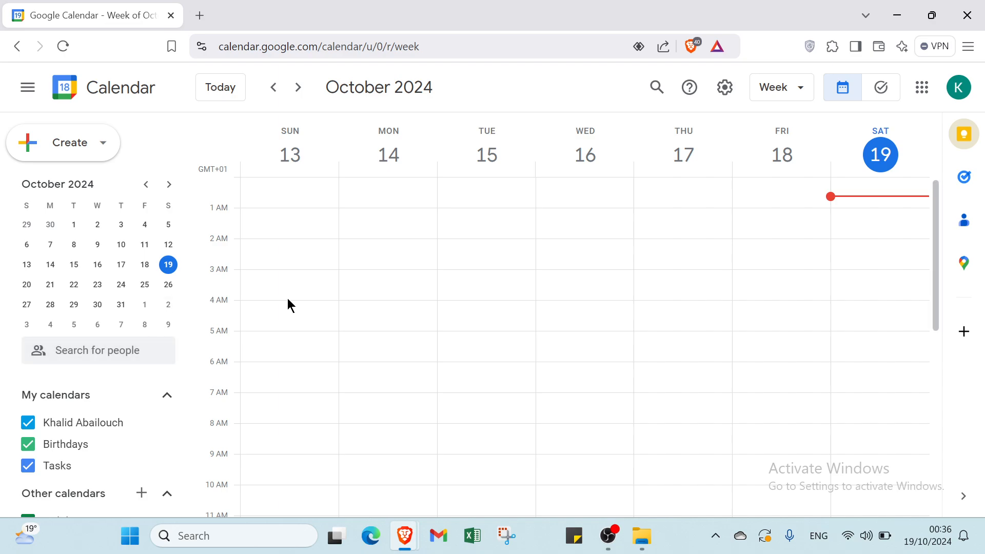
{"action": "scroll", "coordinate": [88, 398], "scroll_direction": "down", "scroll_amount": 1}
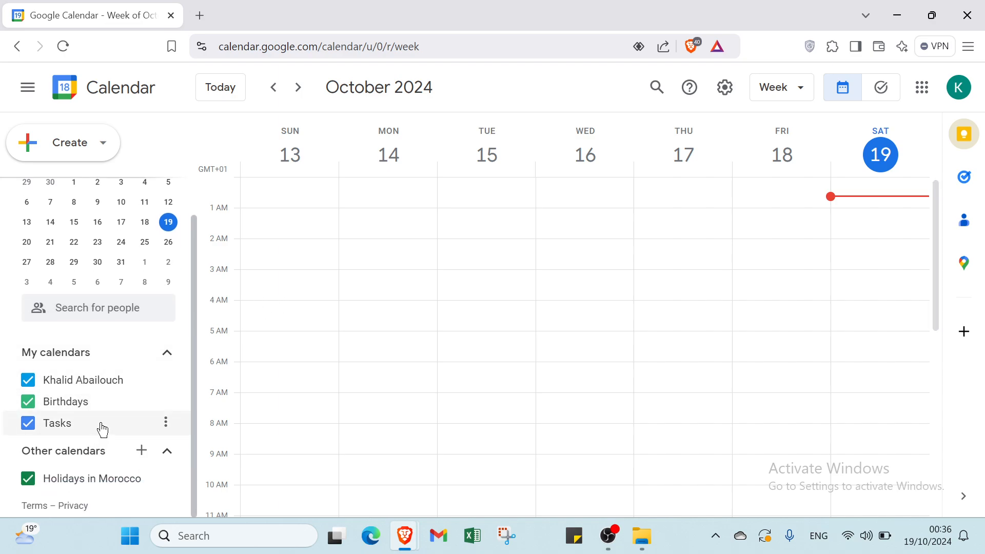
{"action": "scroll", "coordinate": [102, 430], "scroll_direction": "up", "scroll_amount": 1}
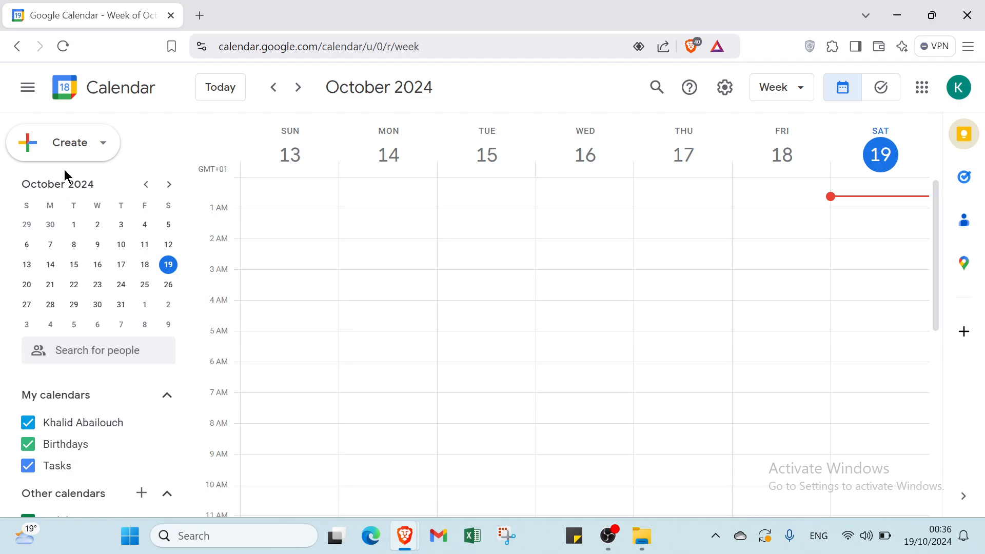
Start a new event for Saturday, October 19, 1:00am to 2:00am, and open its Find a time view
{"action": "left_click", "coordinate": [72, 154]}
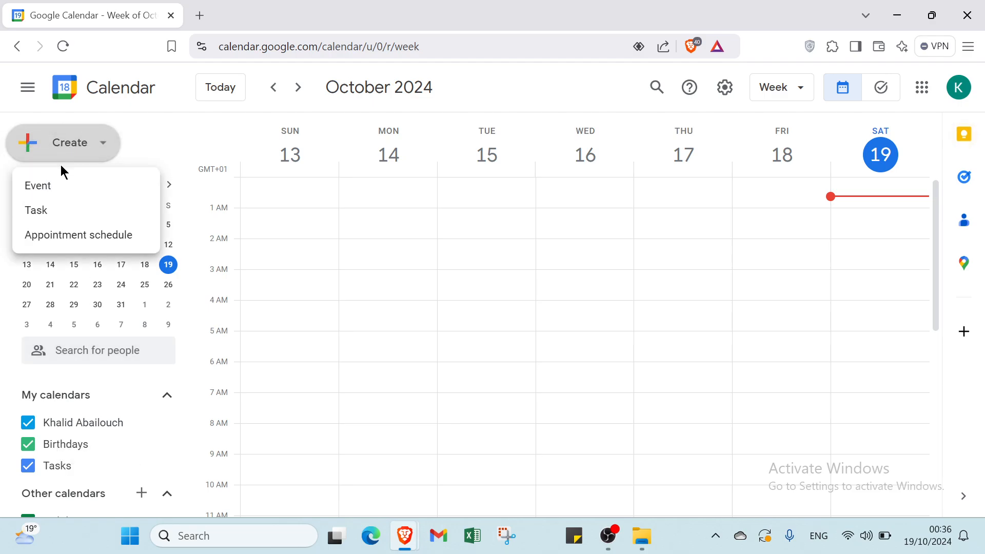
{"action": "left_click", "coordinate": [57, 194]}
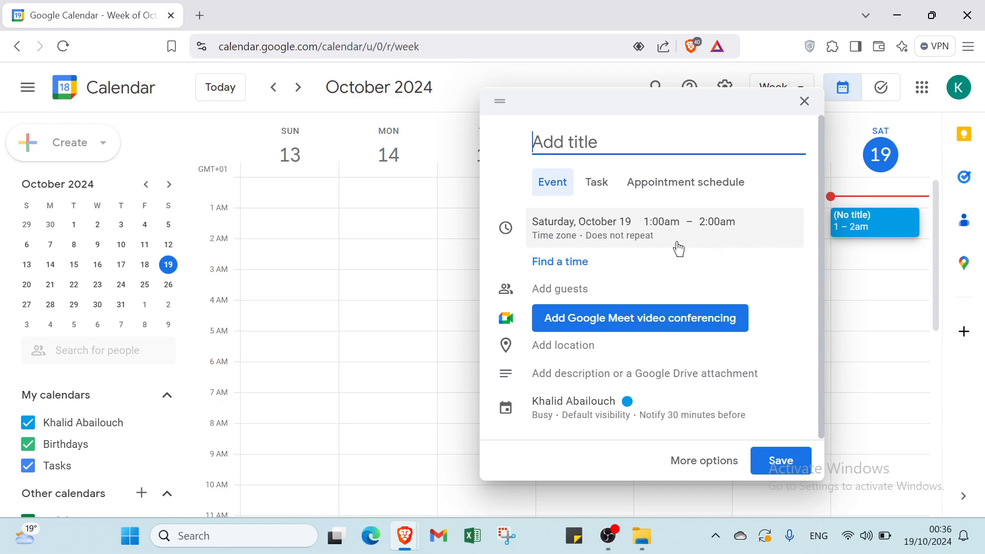
{"action": "left_click", "coordinate": [545, 263]}
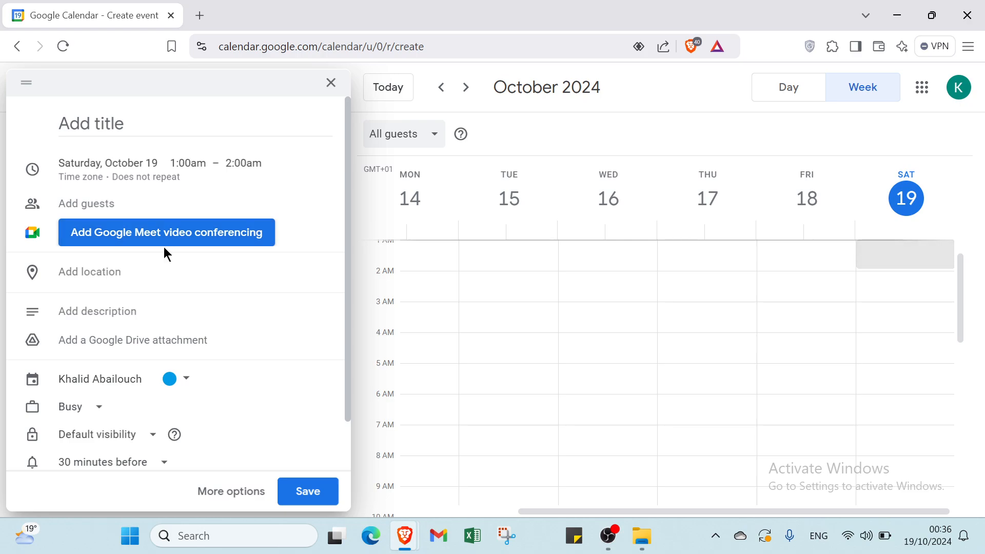
View the new event's description field, its Google Drive attachment option and the available event colors
{"action": "left_click", "coordinate": [81, 312]}
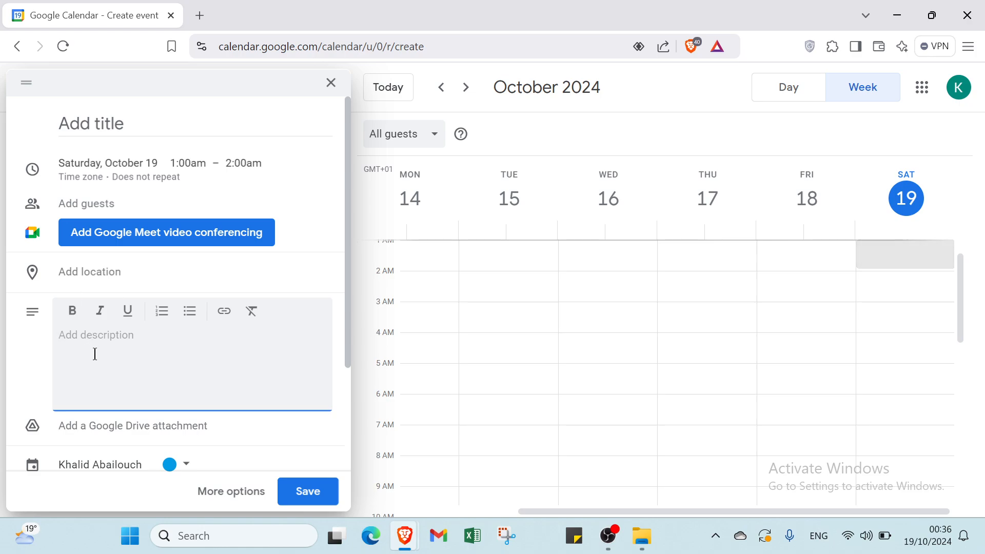
{"action": "scroll", "coordinate": [88, 396], "scroll_direction": "down", "scroll_amount": 1}
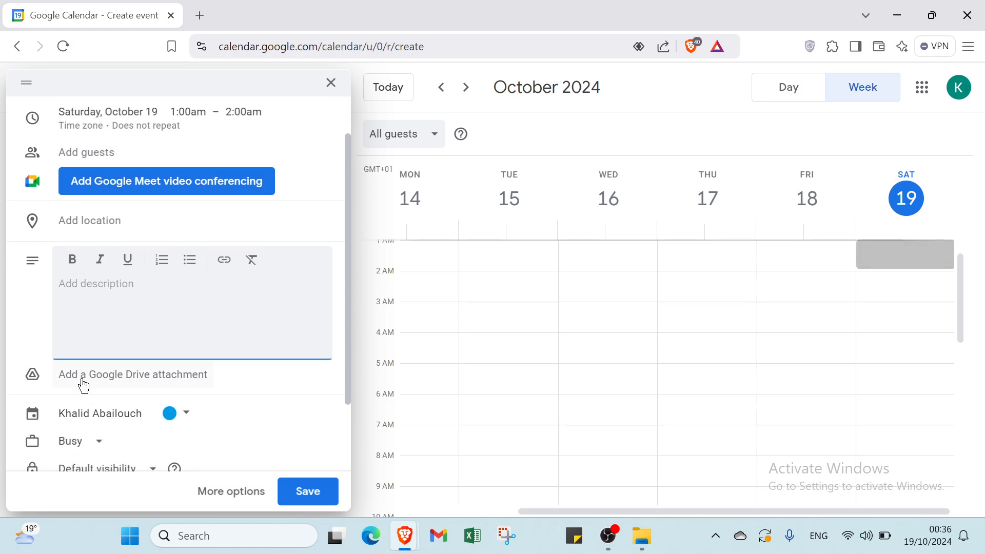
{"action": "scroll", "coordinate": [84, 386], "scroll_direction": "down", "scroll_amount": 1}
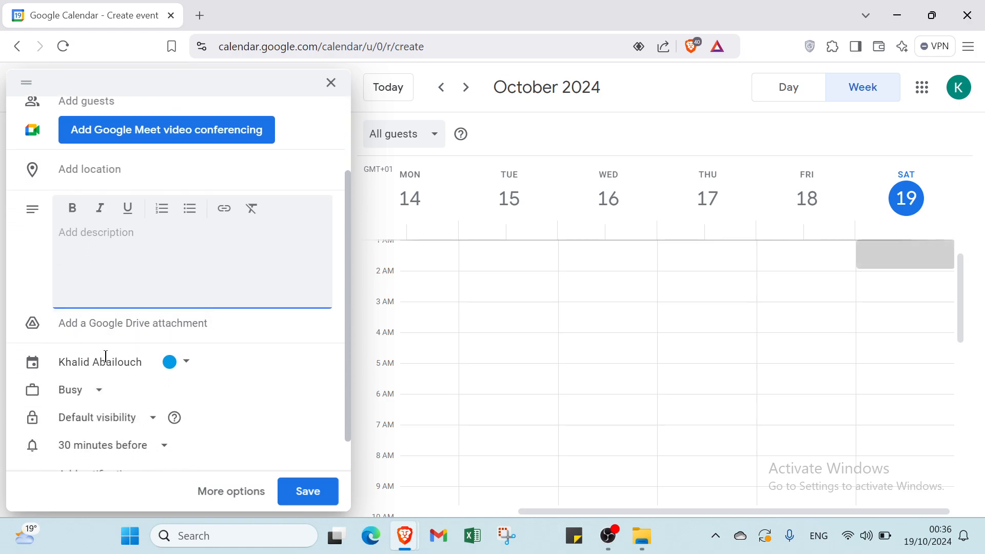
{"action": "left_click", "coordinate": [171, 364]}
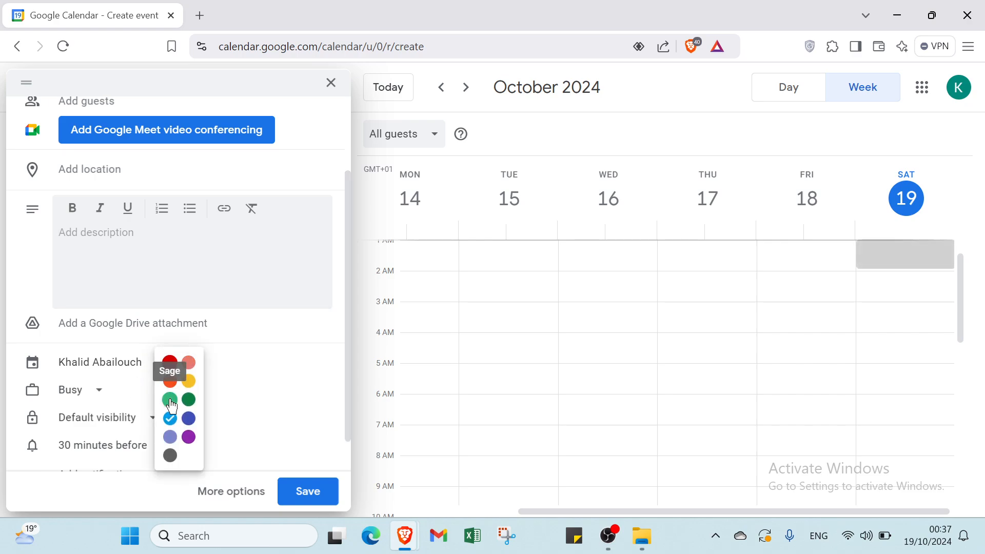
{"action": "left_click", "coordinate": [120, 389]}
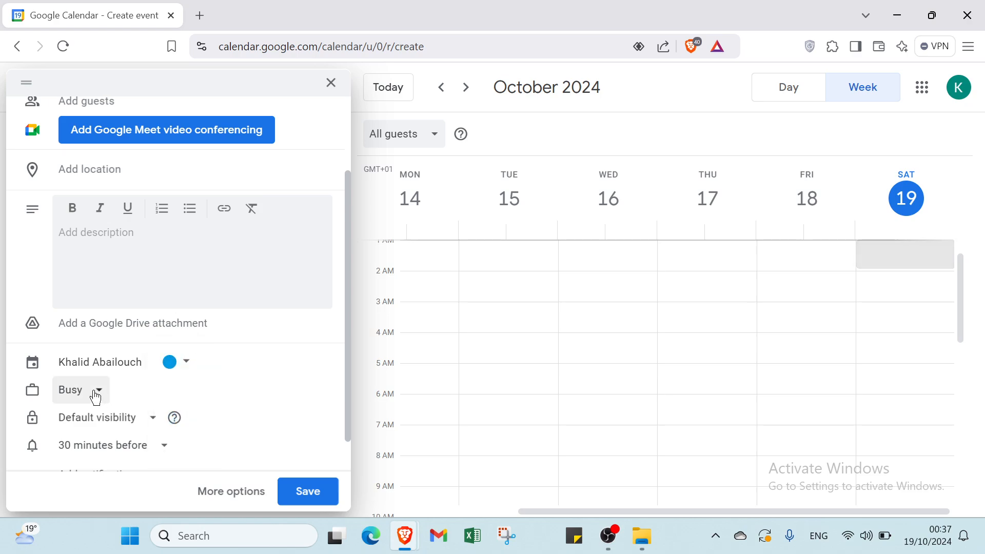
Look through the event's busy/free, visibility and notification time choices, and close the event without saving it
{"action": "left_click", "coordinate": [95, 396]}
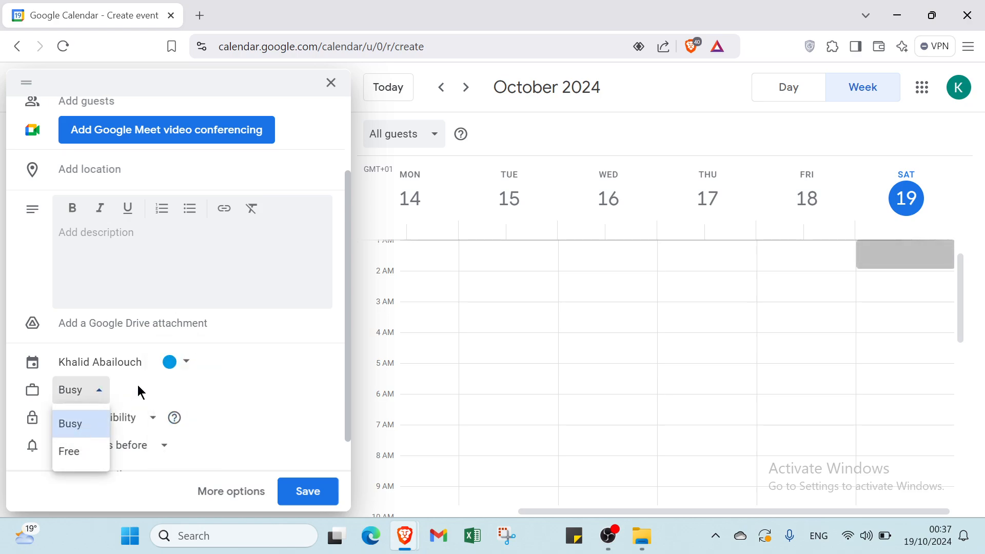
{"action": "left_click", "coordinate": [97, 426]}
{"action": "left_click", "coordinate": [96, 426]}
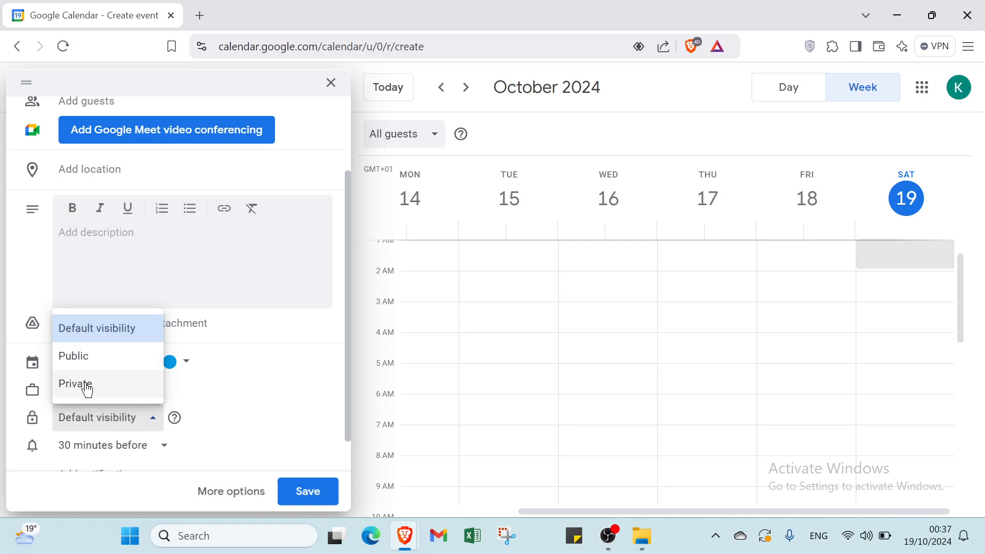
{"action": "left_click", "coordinate": [179, 390]}
{"action": "scroll", "coordinate": [127, 440], "scroll_direction": "down", "scroll_amount": 1}
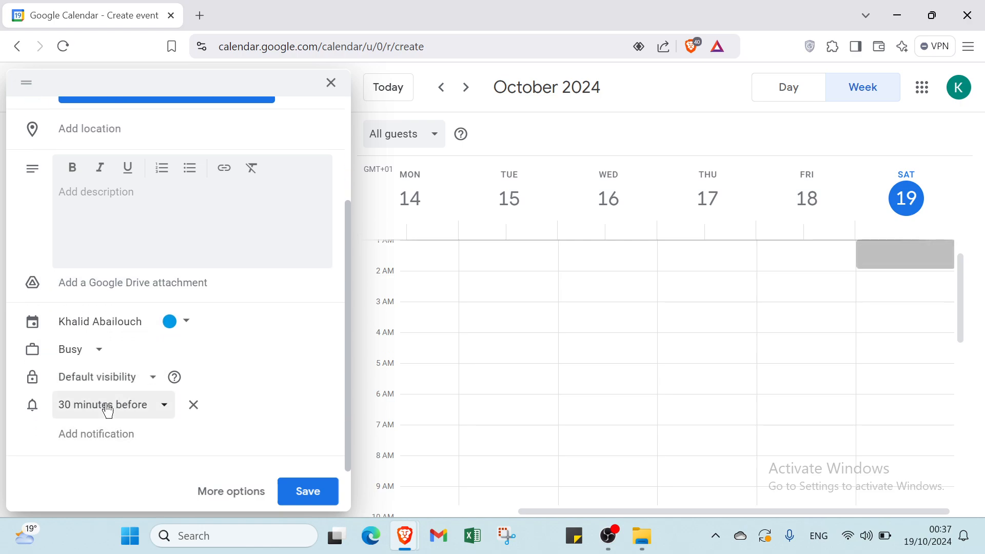
{"action": "left_click", "coordinate": [108, 406]}
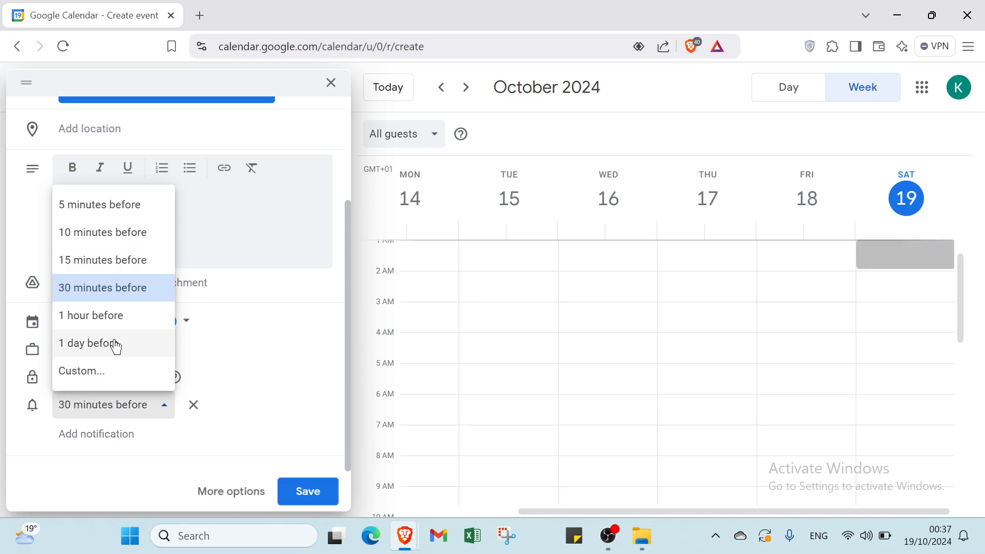
{"action": "left_click", "coordinate": [201, 365]}
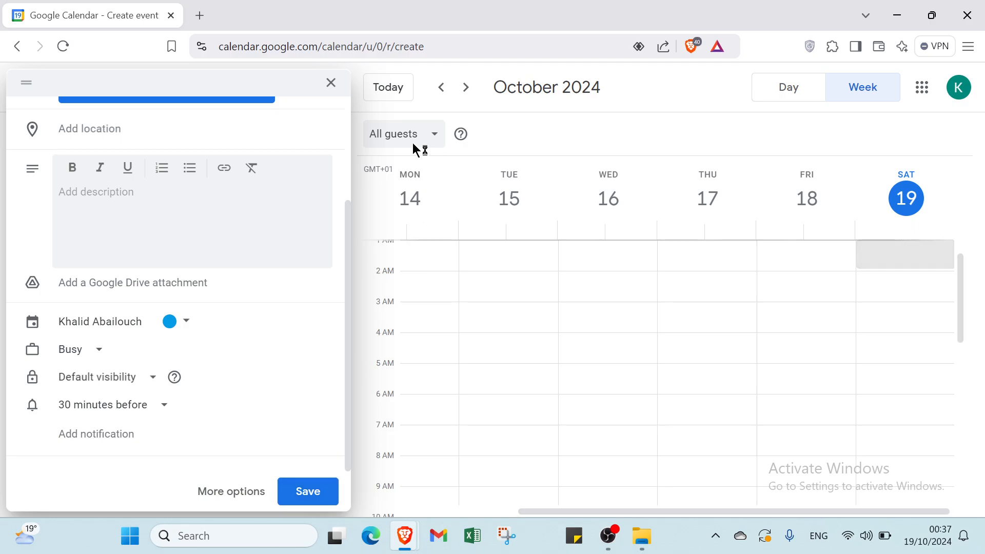
{"action": "left_click", "coordinate": [330, 82]}
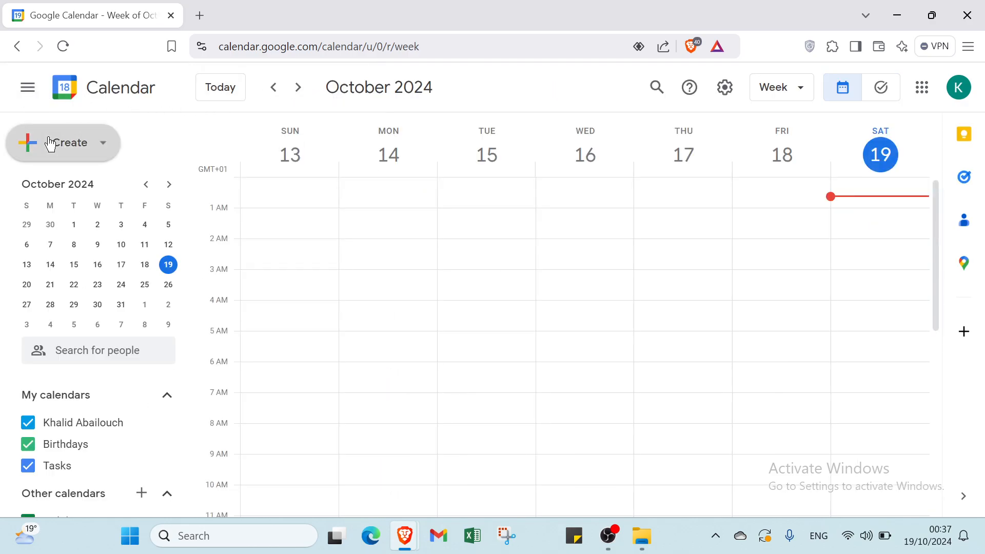
Start a new task, look through its date, repeat, description and task list options, and close it without saving
{"action": "left_click", "coordinate": [33, 140]}
{"action": "left_click", "coordinate": [58, 217]}
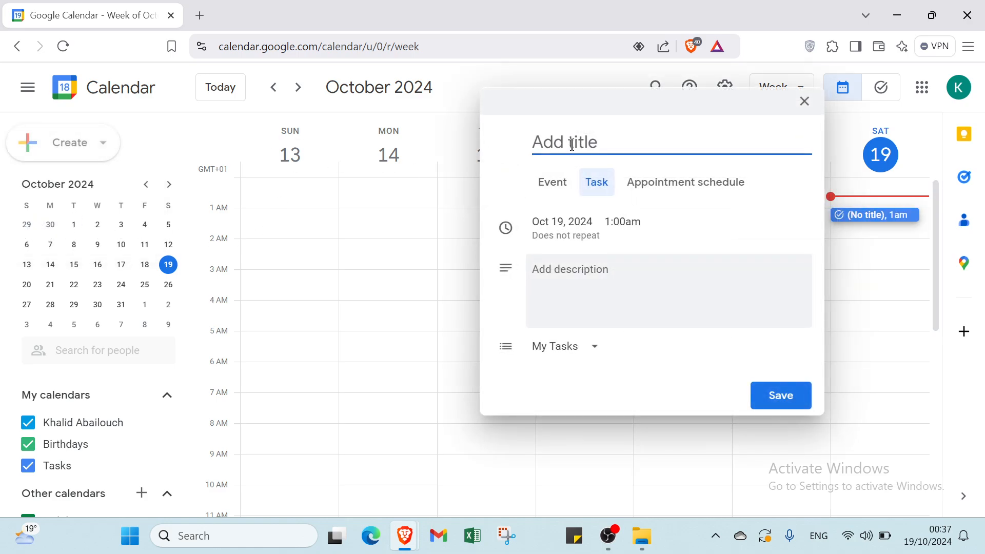
{"action": "left_click", "coordinate": [542, 241]}
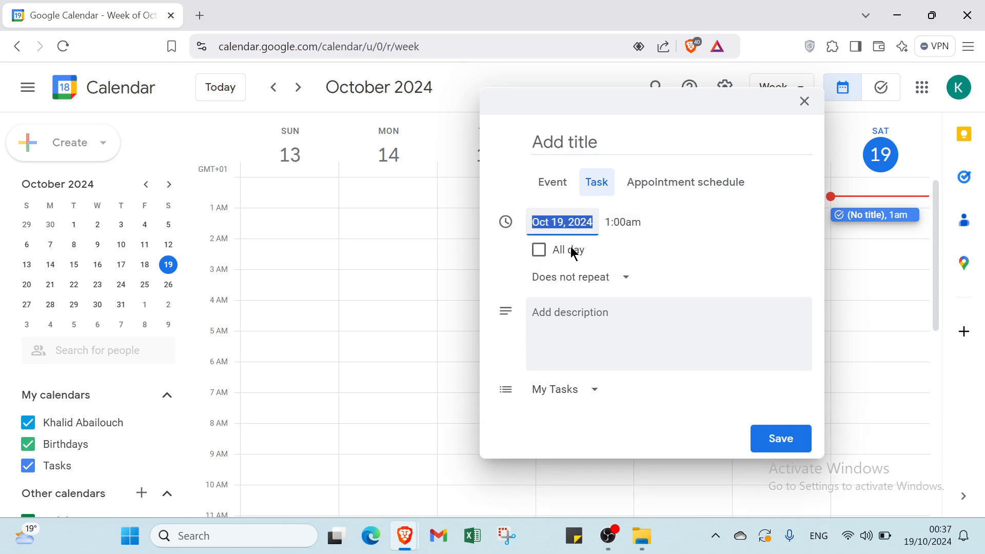
{"action": "left_click", "coordinate": [556, 278]}
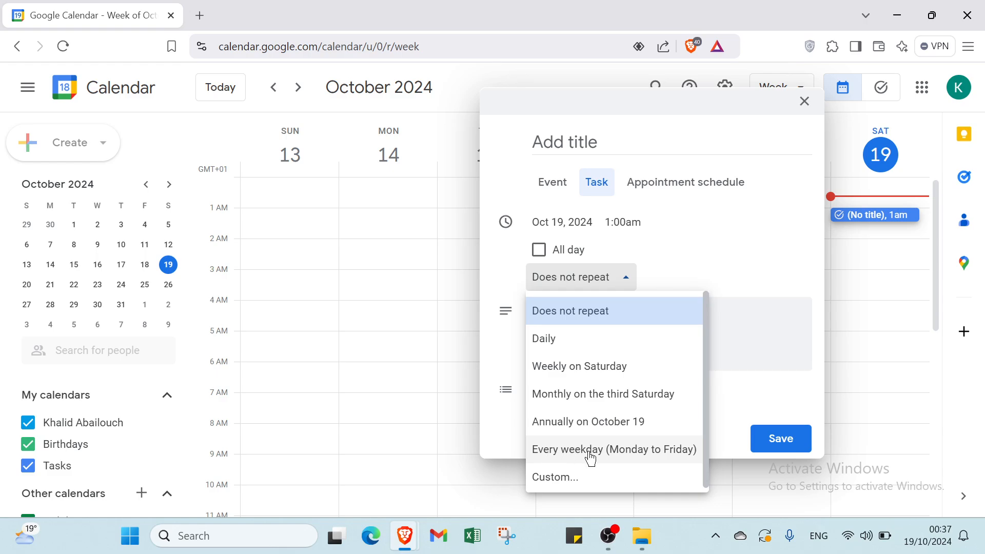
{"action": "left_click", "coordinate": [743, 260]}
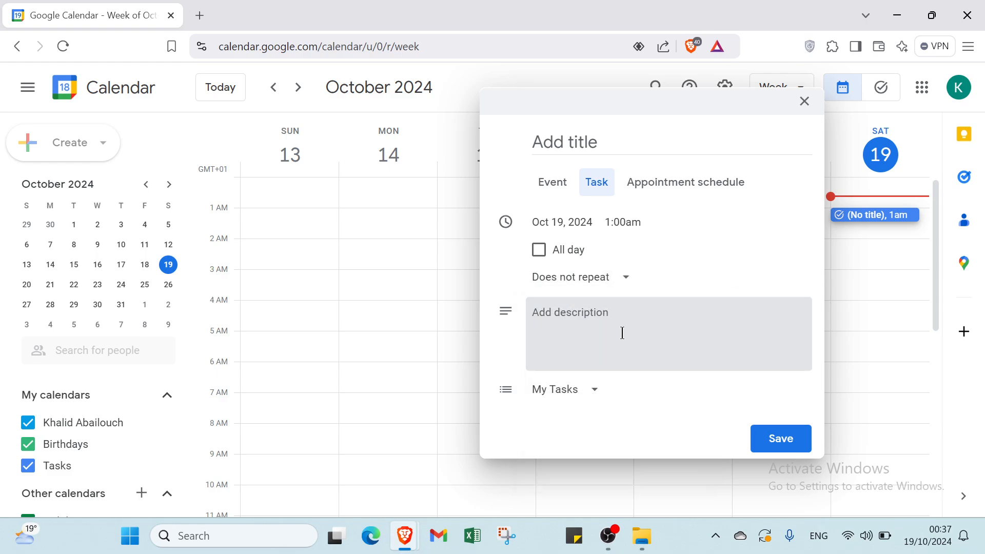
{"action": "left_click", "coordinate": [588, 319]}
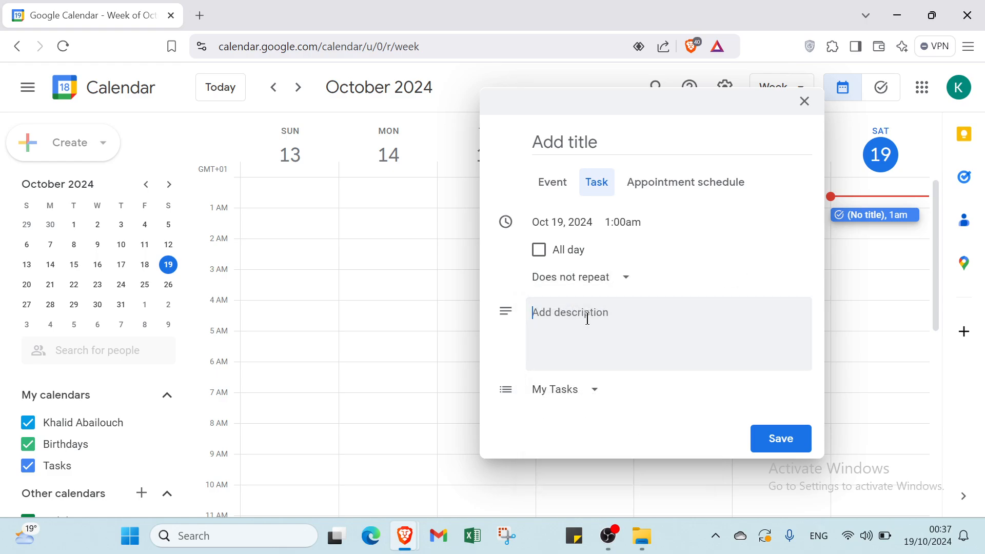
{"action": "left_click", "coordinate": [567, 389]}
{"action": "left_click", "coordinate": [569, 422]}
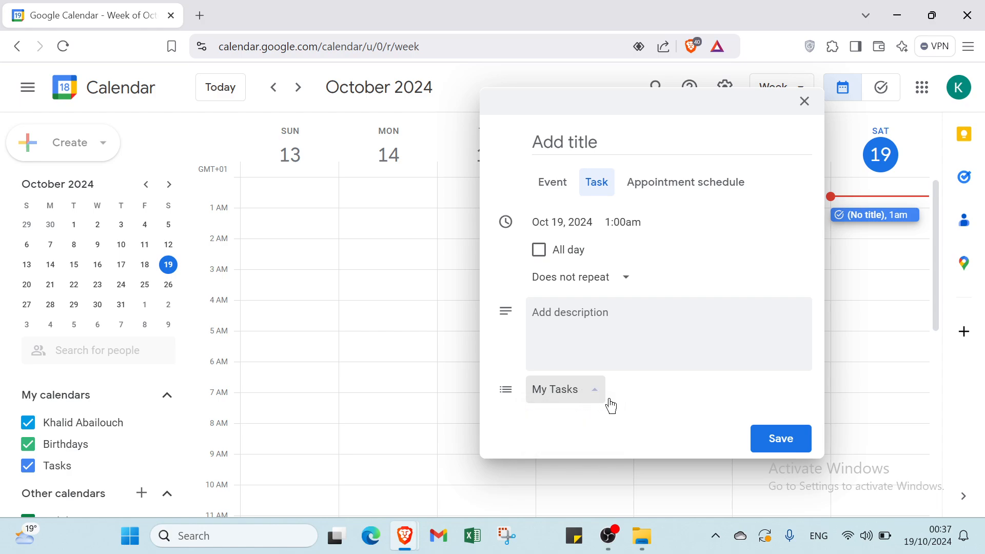
{"action": "left_click", "coordinate": [814, 112]}
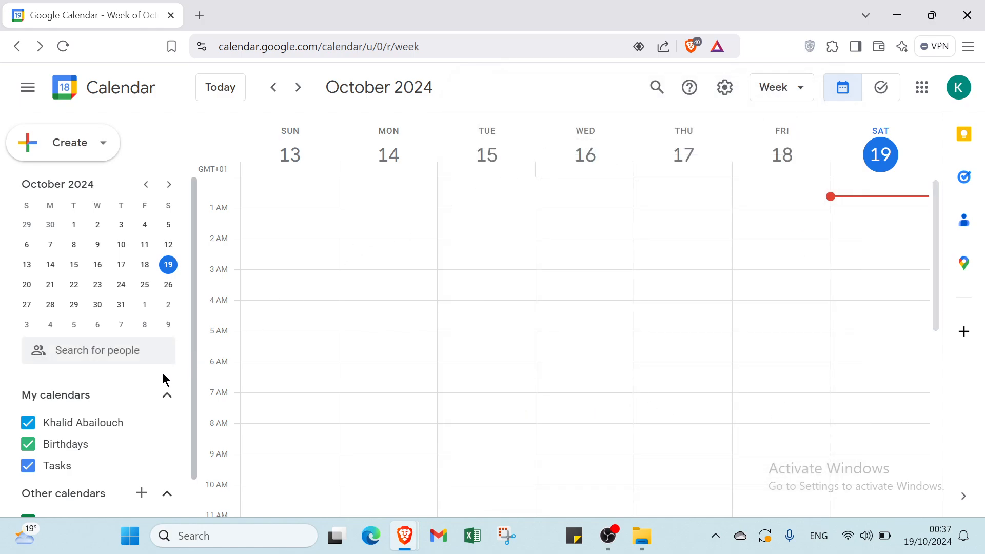
Start a new bookable appointment schedule and view the available appointment durations
{"action": "left_click", "coordinate": [72, 153]}
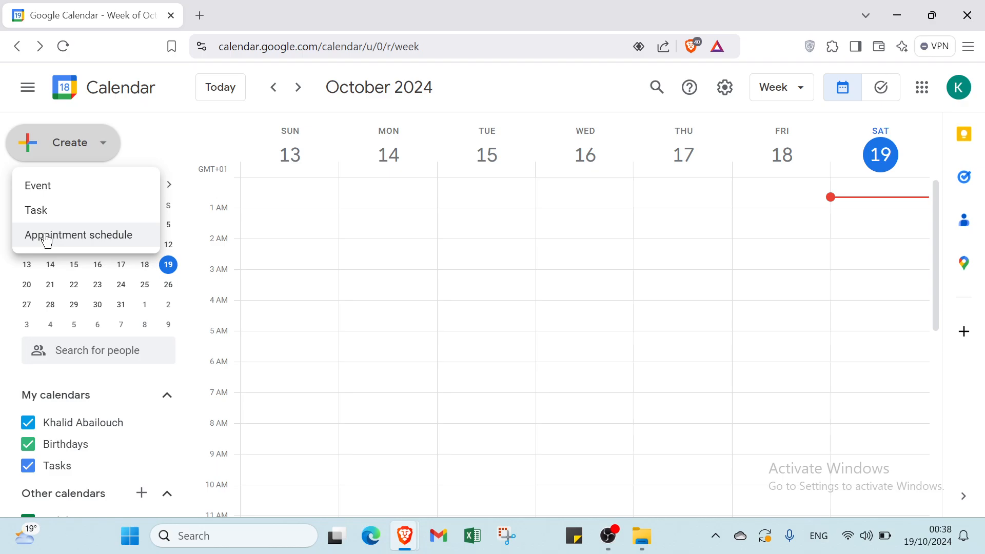
{"action": "left_click", "coordinate": [46, 240]}
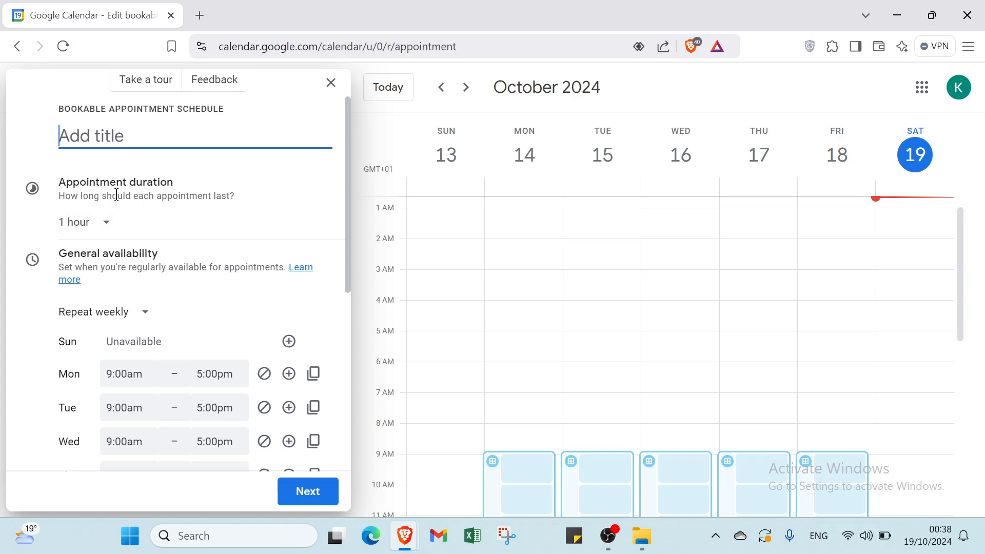
{"action": "left_click", "coordinate": [97, 229]}
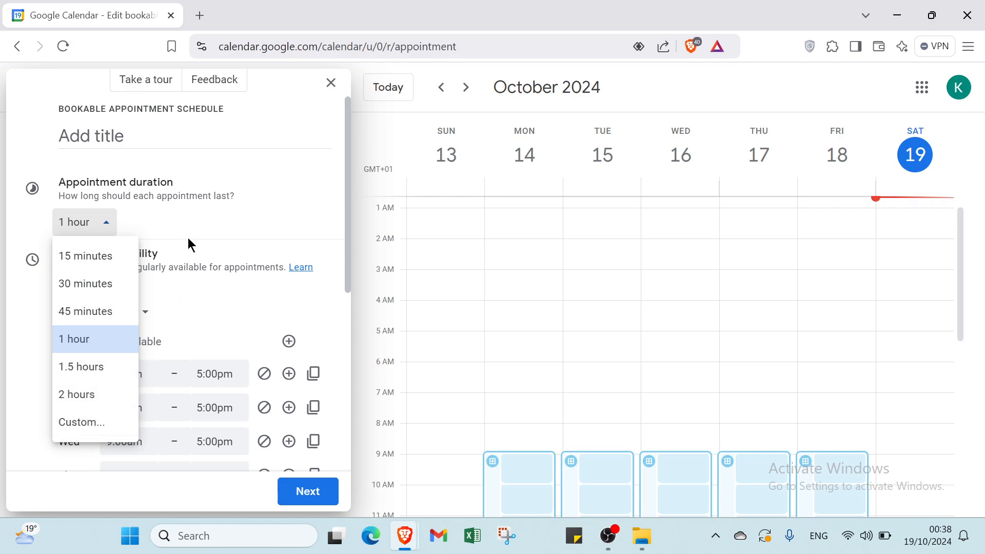
{"action": "left_click", "coordinate": [149, 267]}
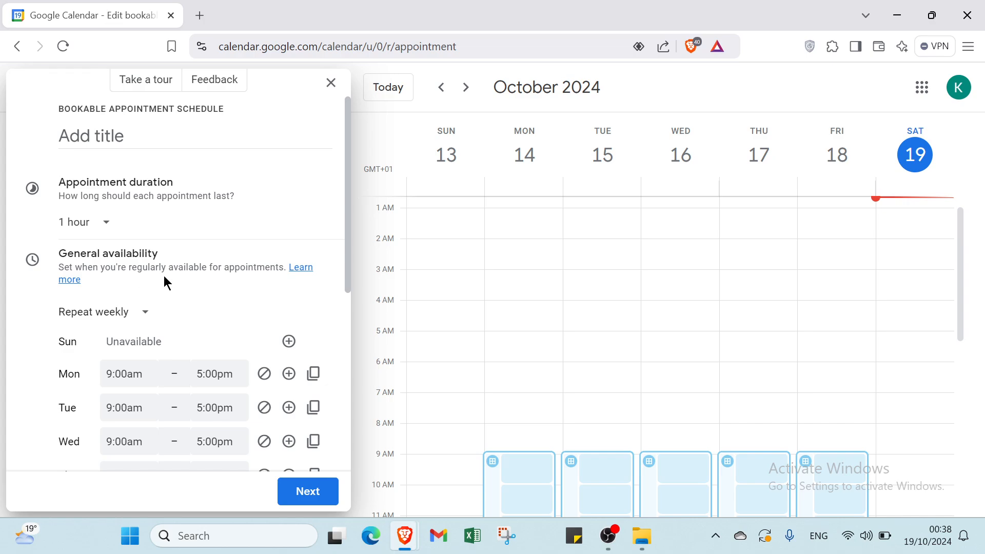
View the repeat choices for the appointment schedule's general availability
{"action": "scroll", "coordinate": [121, 321], "scroll_direction": "down", "scroll_amount": 1}
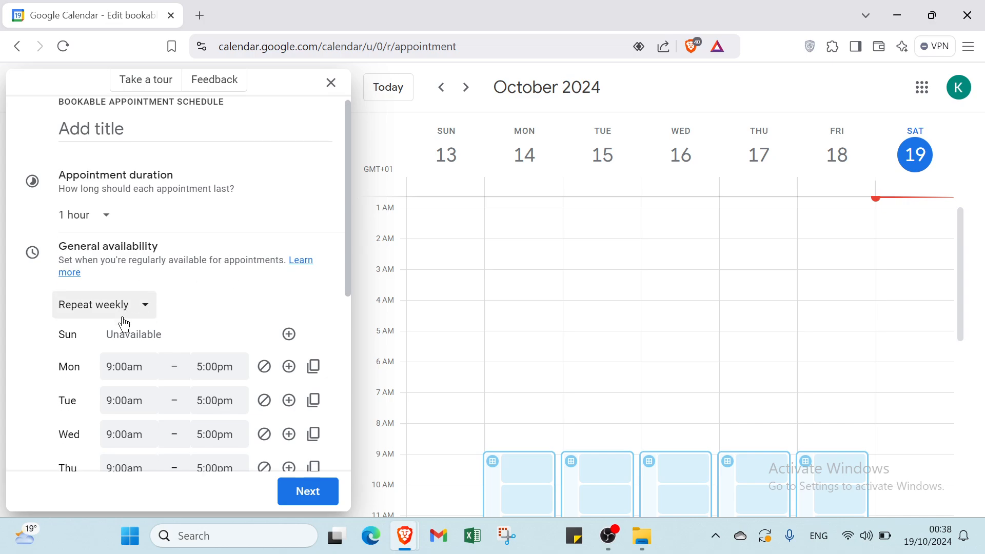
{"action": "left_click", "coordinate": [111, 269]}
{"action": "left_click", "coordinate": [108, 269]}
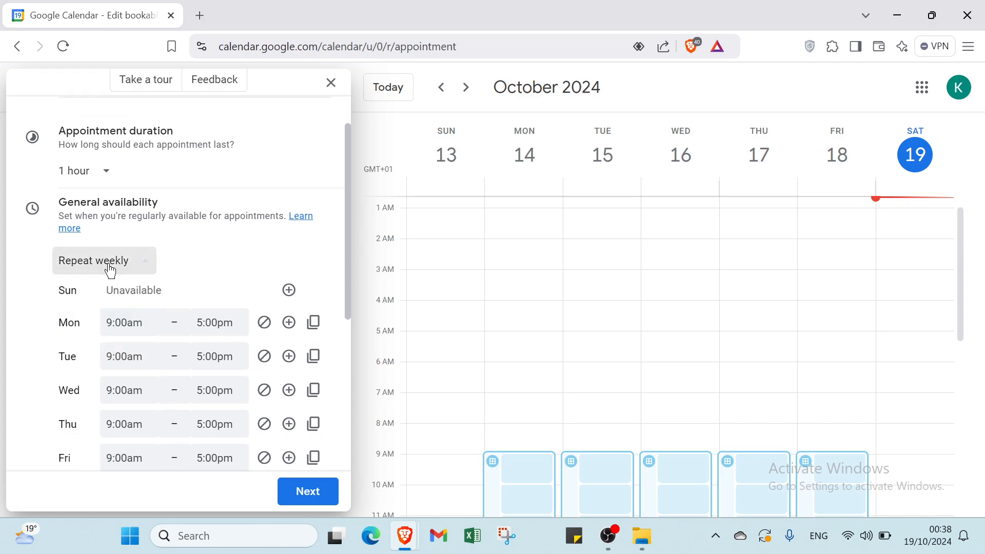
{"action": "left_click", "coordinate": [108, 269]}
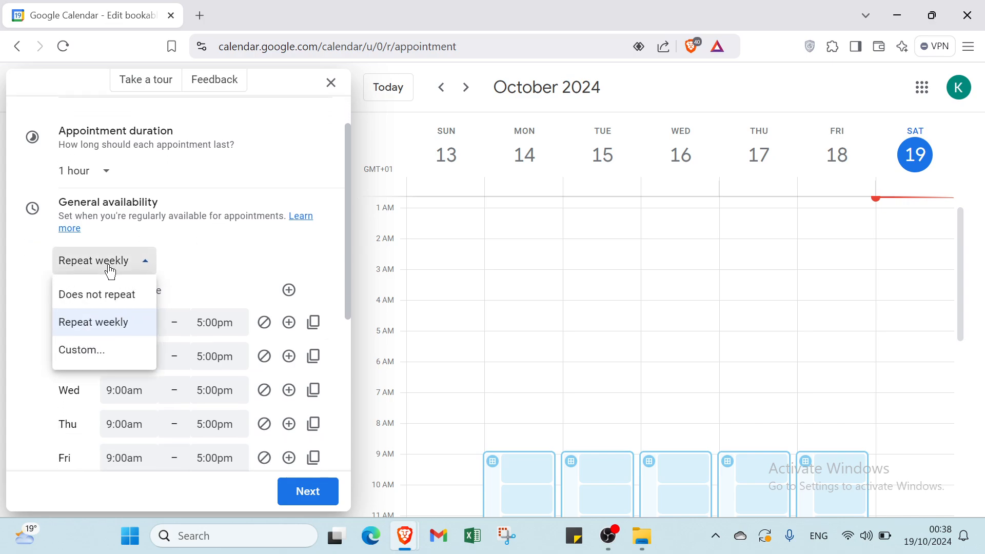
{"action": "left_click", "coordinate": [140, 265]}
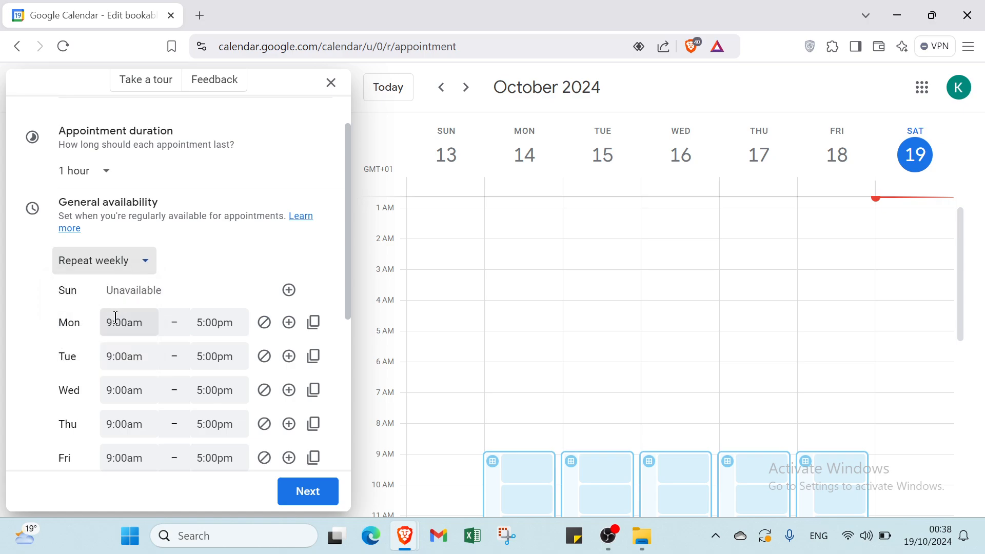
Mark Monday, Tuesday, Wednesday and Thursday as unavailable all day in the appointment schedule's weekly hours
{"action": "scroll", "coordinate": [94, 333], "scroll_direction": "down", "scroll_amount": 3}
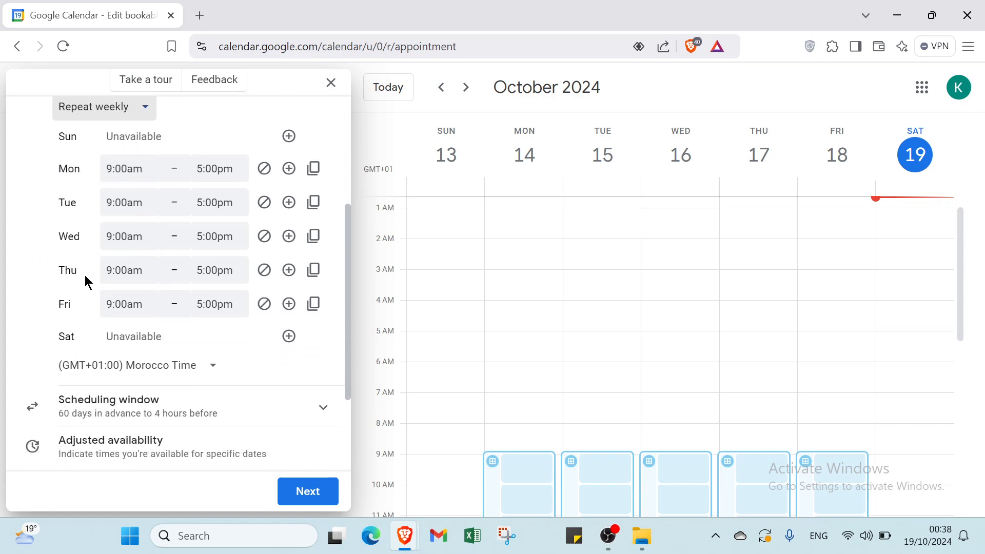
{"action": "scroll", "coordinate": [75, 324], "scroll_direction": "down", "scroll_amount": 2}
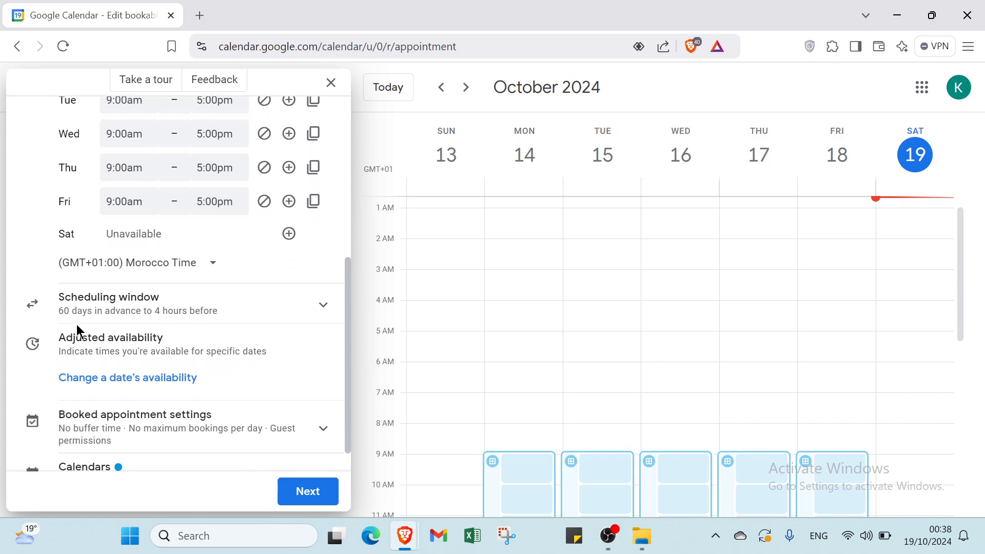
{"action": "scroll", "coordinate": [233, 212], "scroll_direction": "up", "scroll_amount": 2}
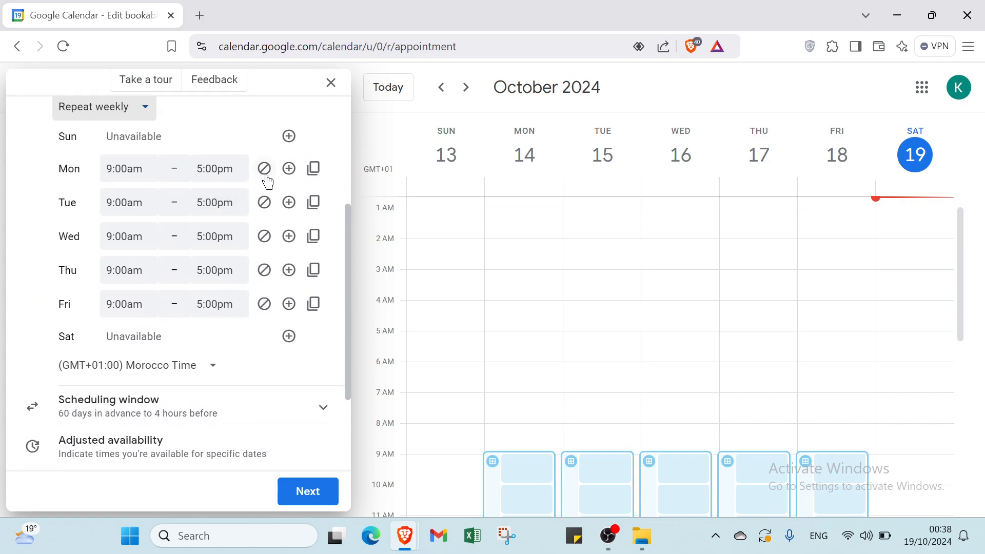
{"action": "left_click", "coordinate": [263, 165]}
{"action": "left_click", "coordinate": [264, 199]}
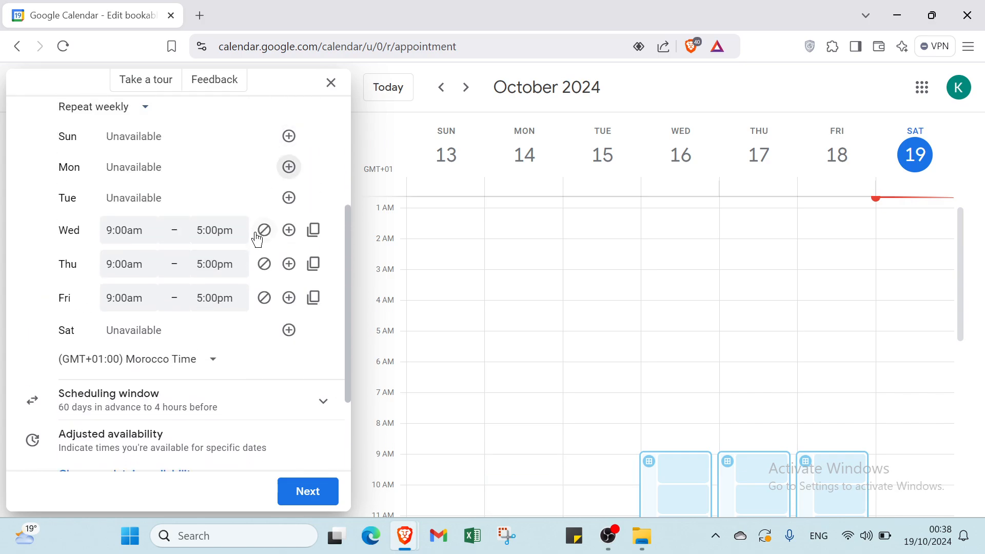
{"action": "left_click", "coordinate": [264, 230]}
{"action": "left_click", "coordinate": [264, 262]}
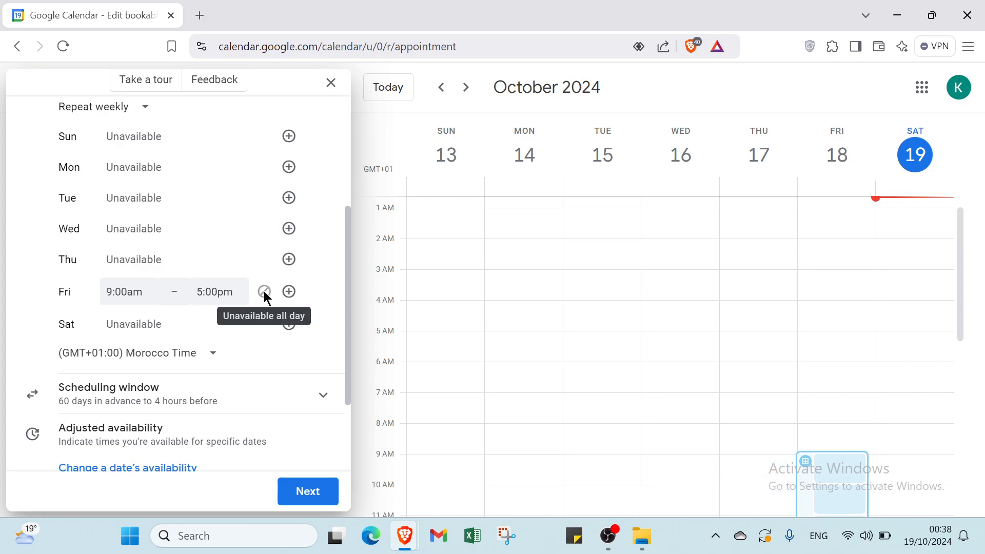
Expand the scheduling window settings and set the maximum time in advance that an appointment can be booked to 65 days
{"action": "scroll", "coordinate": [126, 353], "scroll_direction": "down", "scroll_amount": 1}
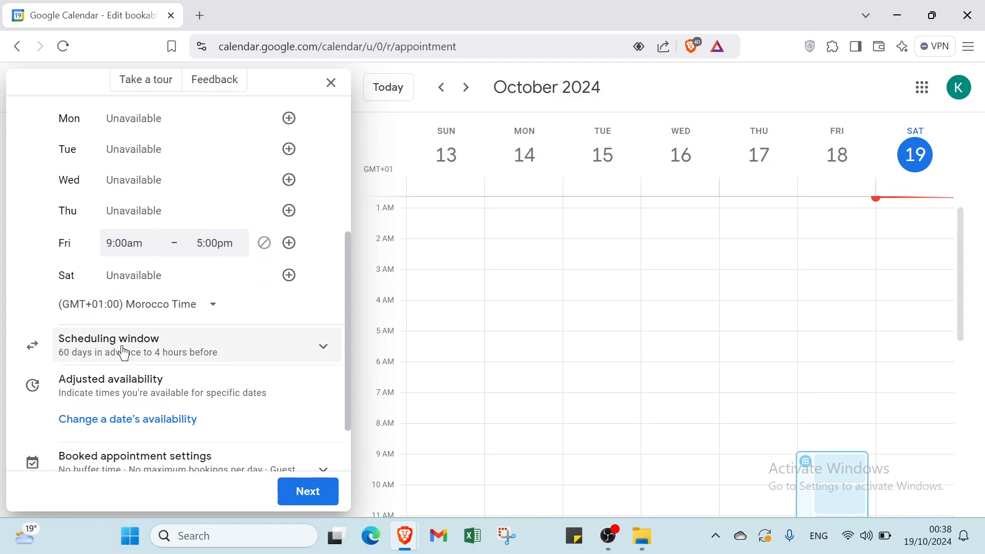
{"action": "left_click", "coordinate": [113, 353]}
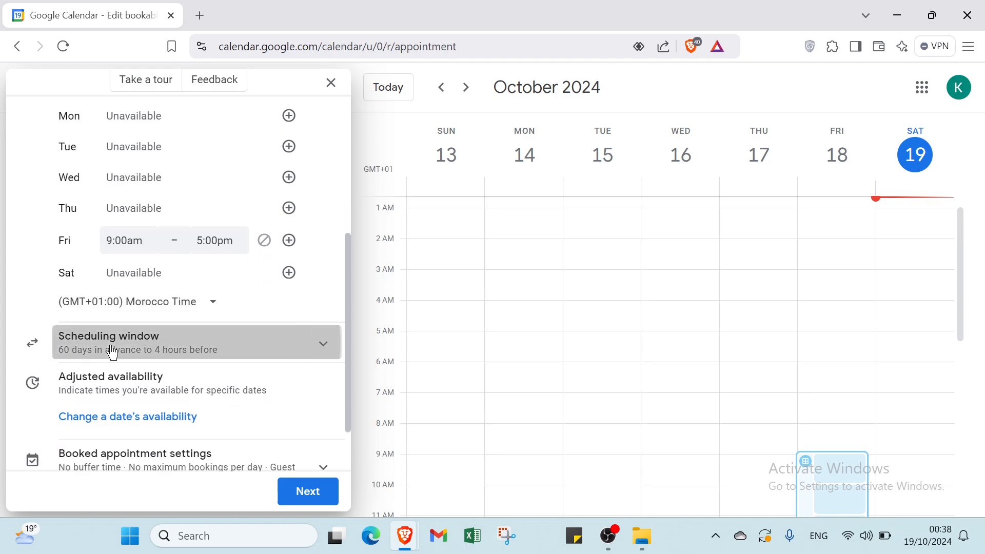
{"action": "scroll", "coordinate": [124, 193], "scroll_direction": "up", "scroll_amount": 1}
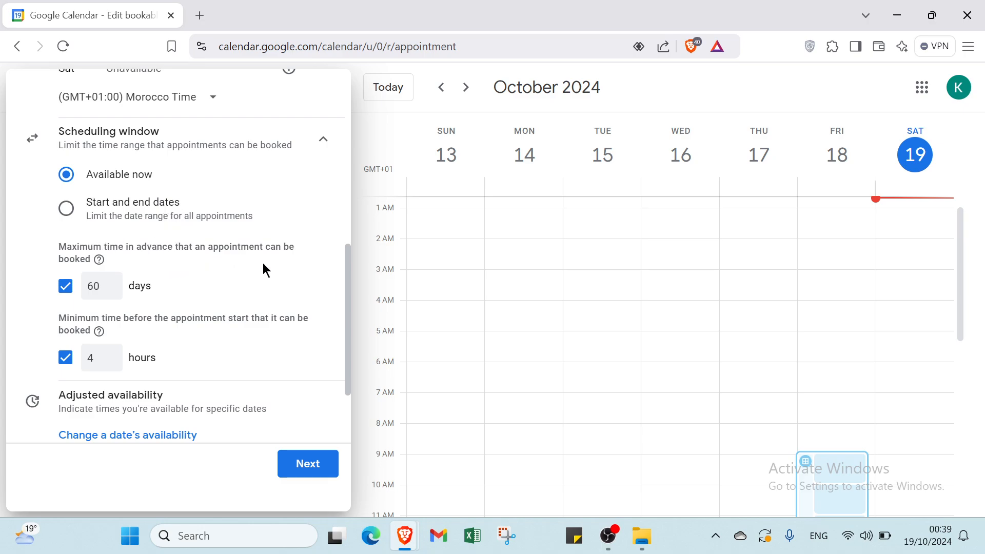
{"action": "left_click", "coordinate": [111, 284]}
{"action": "left_click", "coordinate": [111, 283]}
{"action": "left_click", "coordinate": [111, 283]}
{"action": "scroll", "coordinate": [112, 326], "scroll_direction": "down", "scroll_amount": 1}
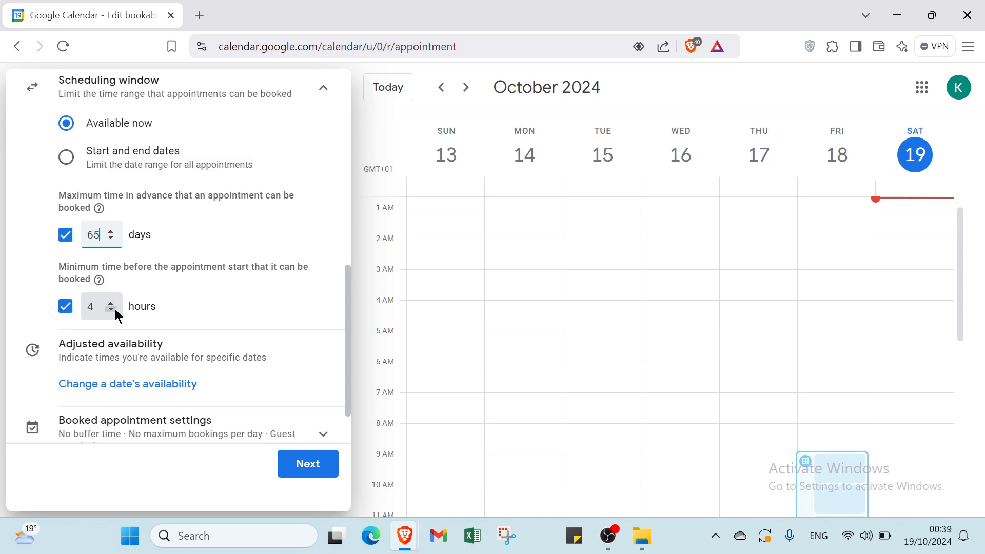
Expand the booked appointment settings, try the buffer time option on and off, and view the schedule's Calendars settings
{"action": "scroll", "coordinate": [117, 312], "scroll_direction": "down", "scroll_amount": 1}
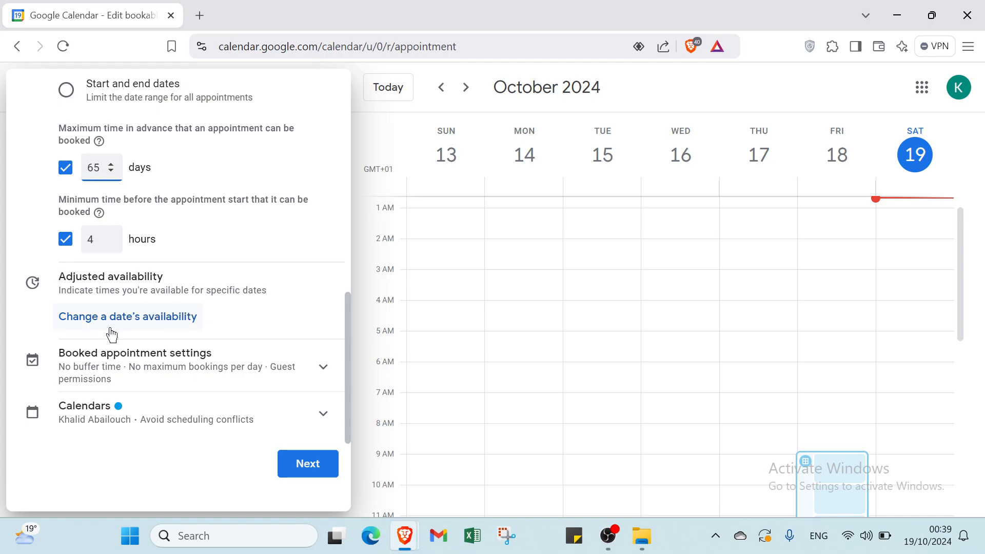
{"action": "left_click", "coordinate": [88, 353]}
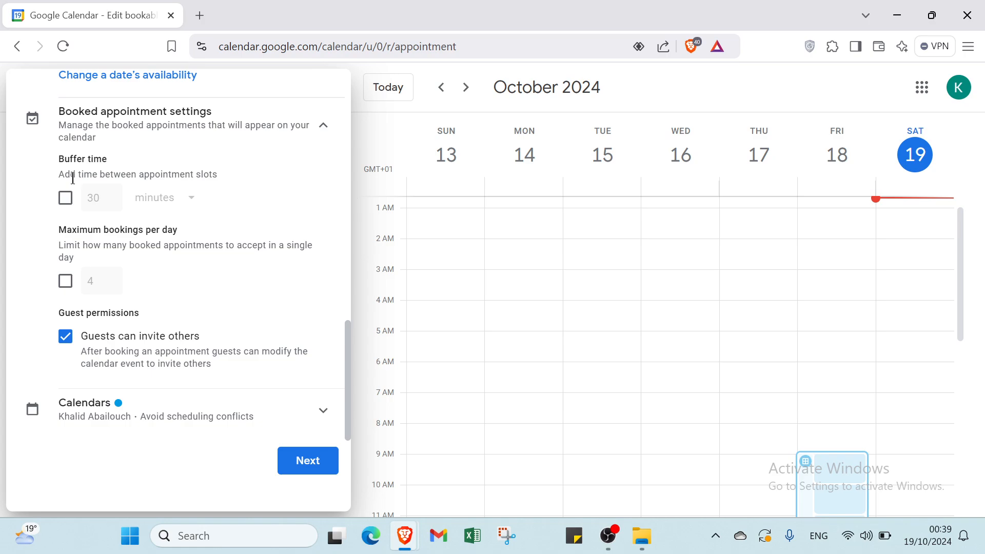
{"action": "left_click", "coordinate": [59, 203]}
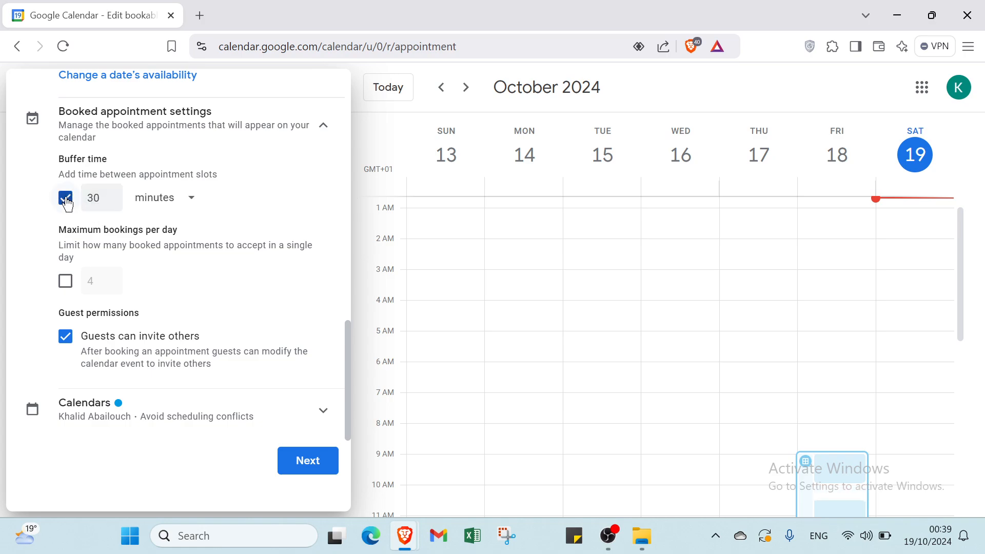
{"action": "left_click", "coordinate": [66, 198]}
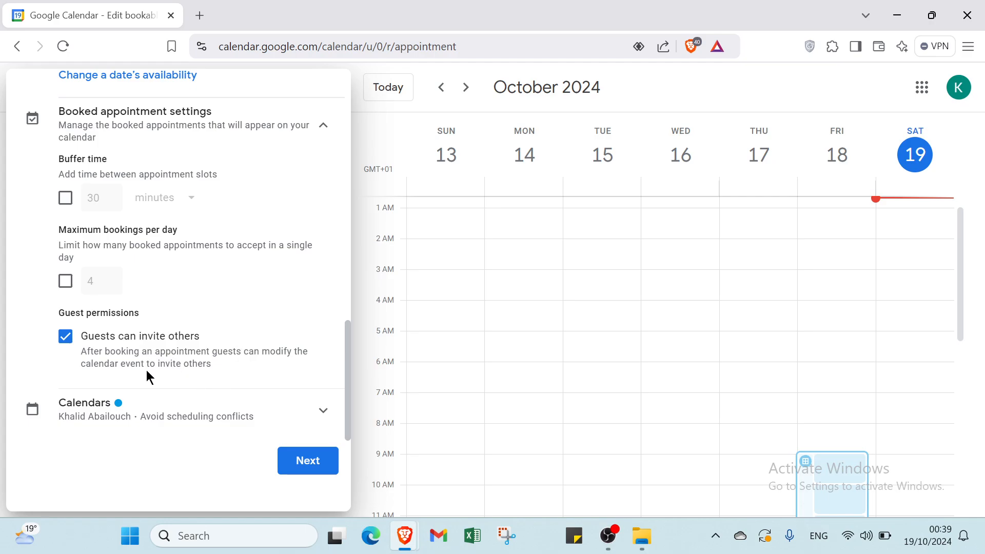
{"action": "left_click", "coordinate": [107, 404]}
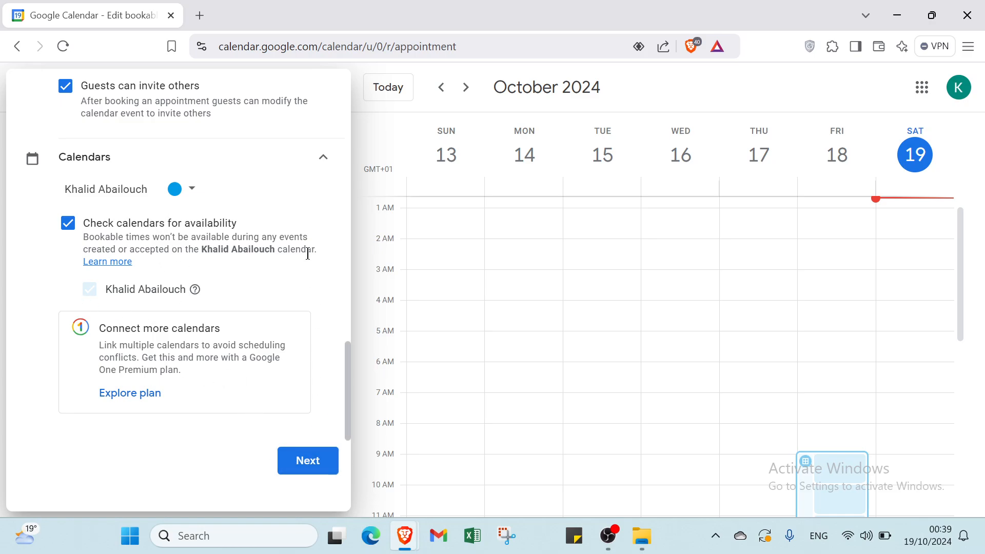
Leave the bookable appointment schedule editor and discard its unsaved changes
{"action": "scroll", "coordinate": [303, 244], "scroll_direction": "up", "scroll_amount": 3}
{"action": "scroll", "coordinate": [296, 238], "scroll_direction": "up", "scroll_amount": 10}
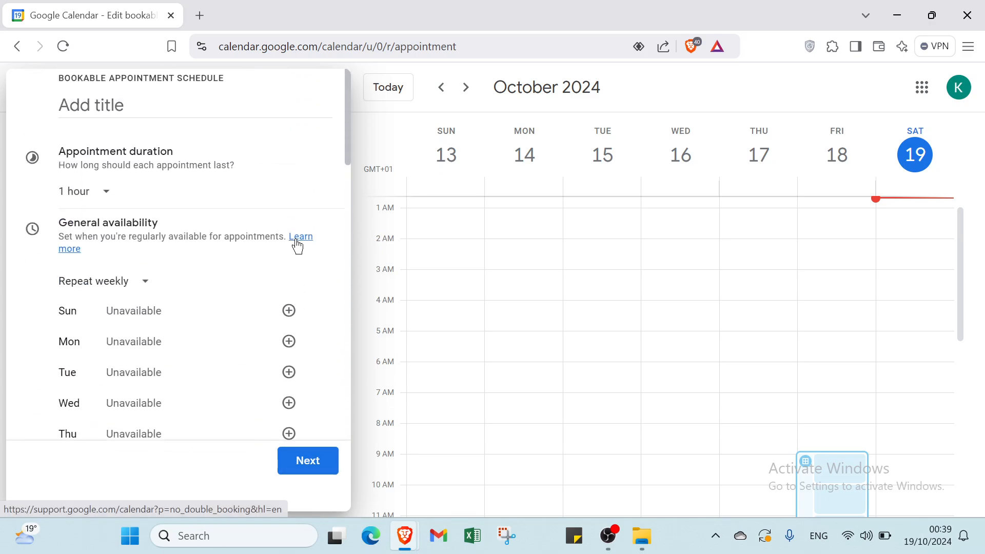
{"action": "left_click", "coordinate": [17, 46]}
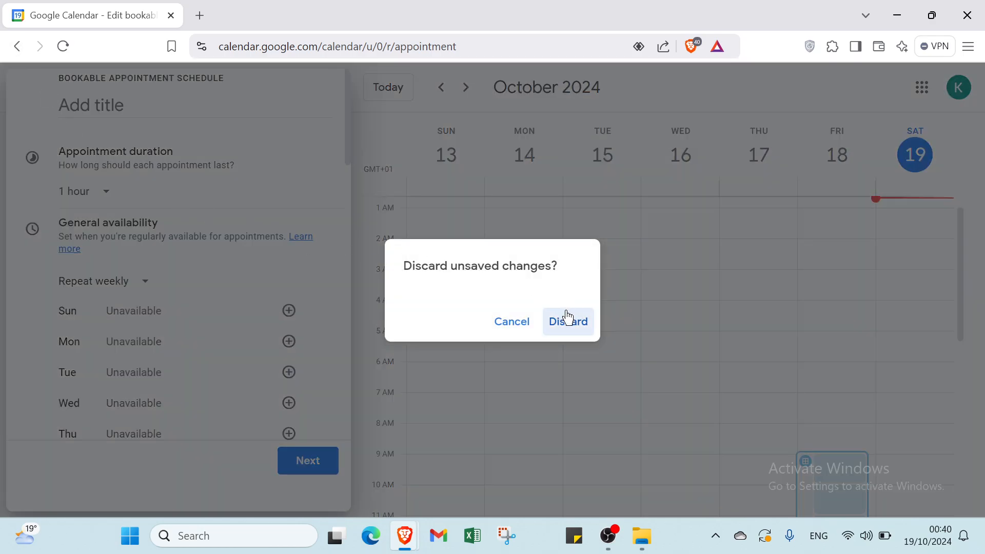
{"action": "left_click", "coordinate": [567, 318]}
Review the types of calendar entries that can be created, without starting a new one
{"action": "left_click", "coordinate": [55, 142]}
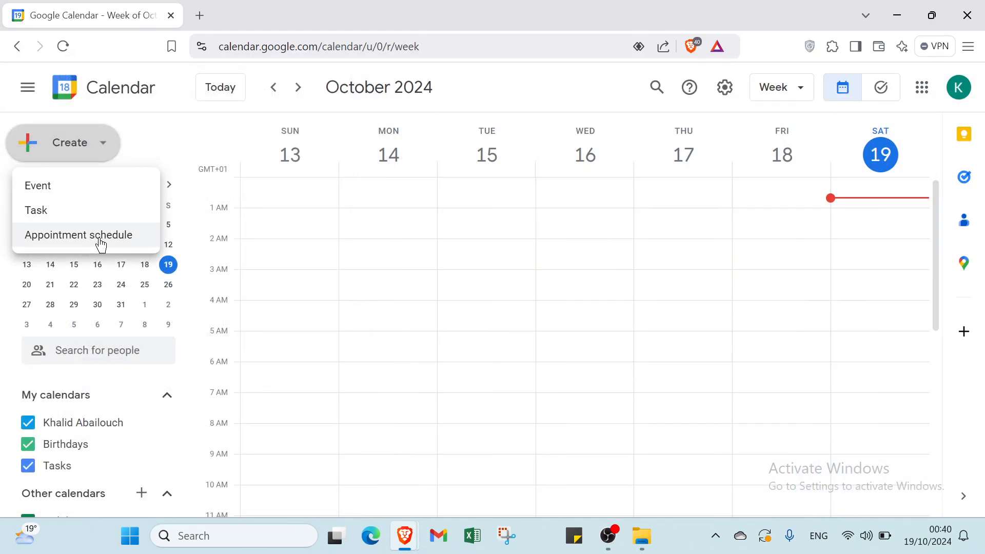
{"action": "left_click", "coordinate": [194, 136]}
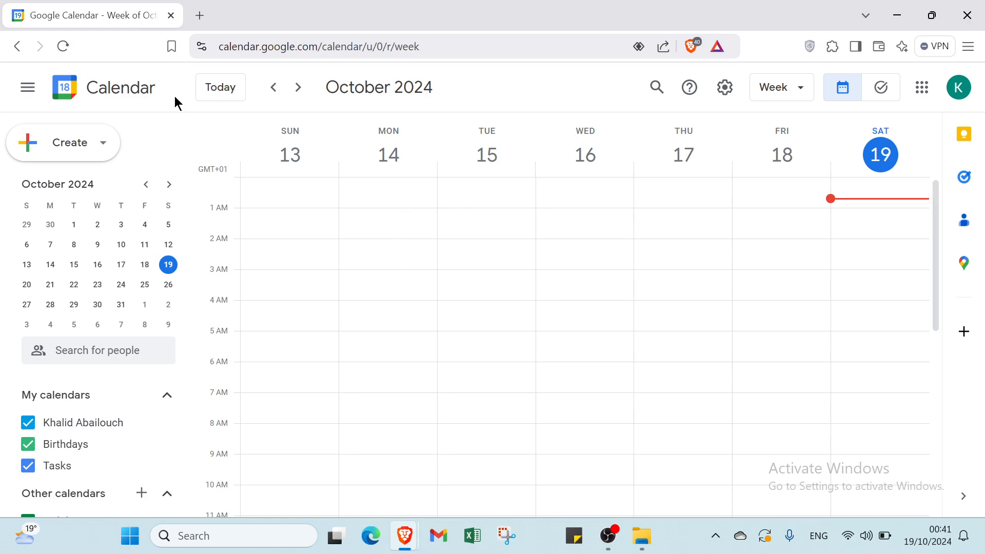
{"action": "left_click", "coordinate": [81, 155]}
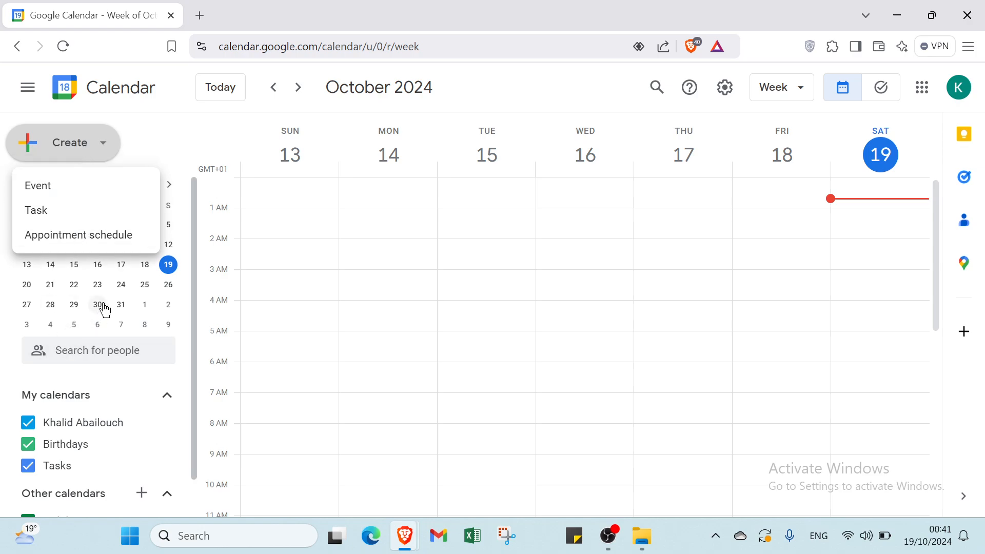
{"action": "left_click", "coordinate": [173, 171]}
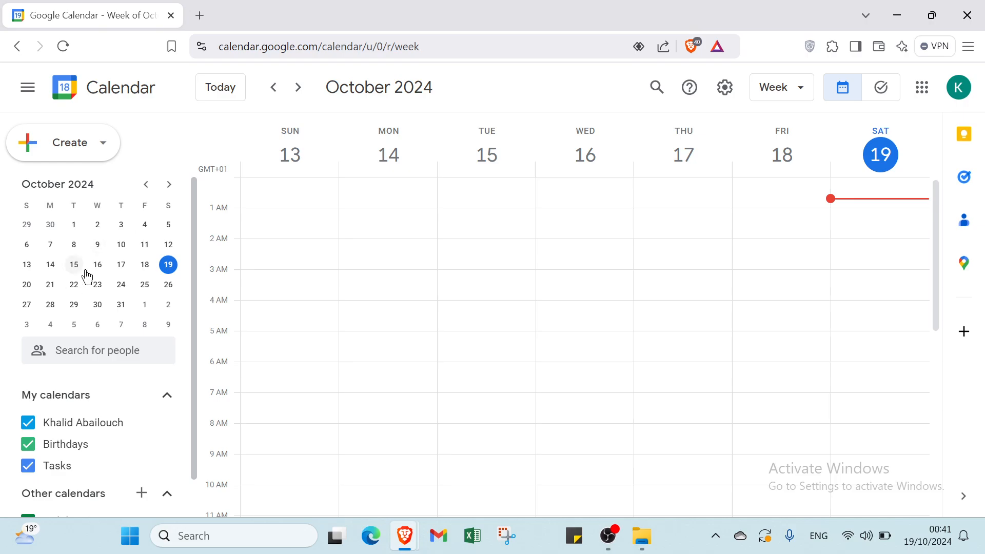